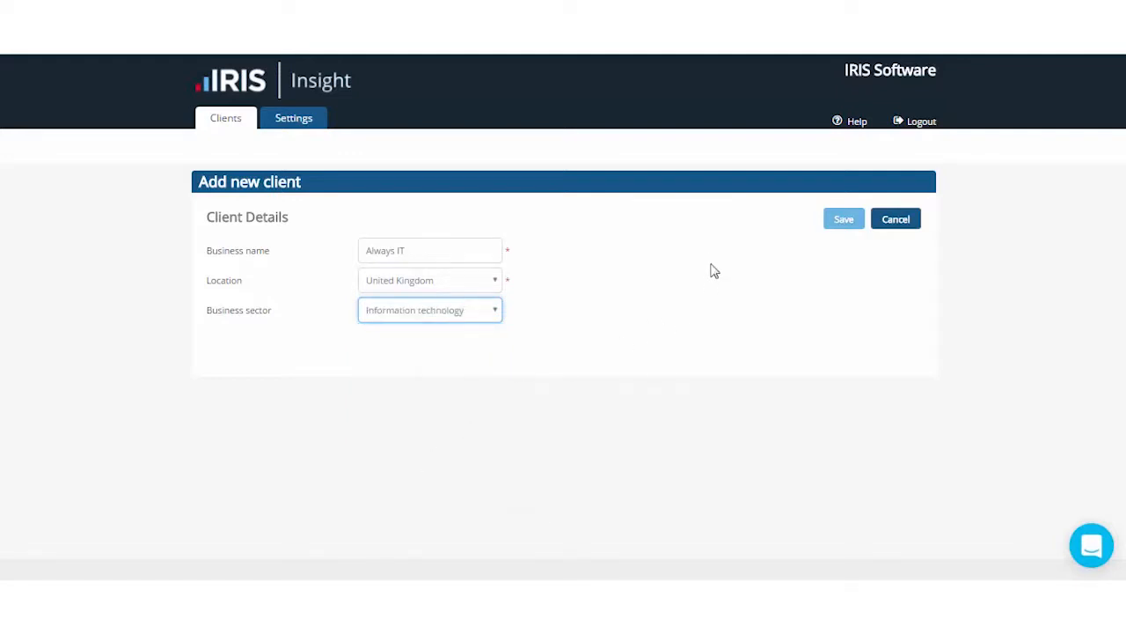
Save the new client Always IT with access assigned only to the system admin, and open the client's setup
{"action": "left_click", "coordinate": [842, 219]}
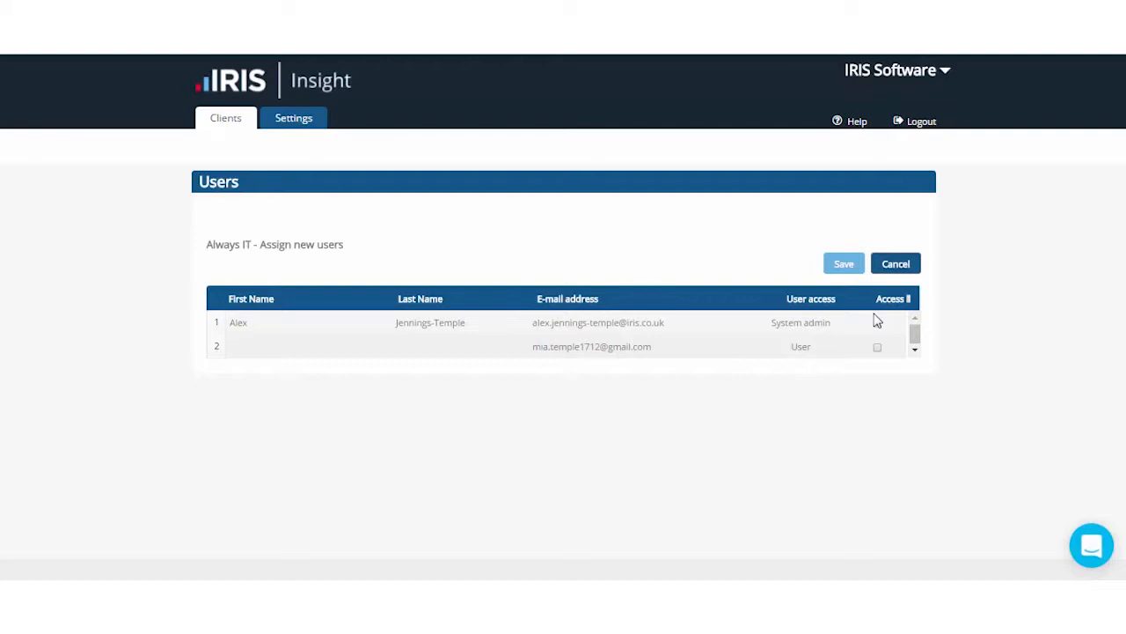
{"action": "left_click", "coordinate": [877, 348]}
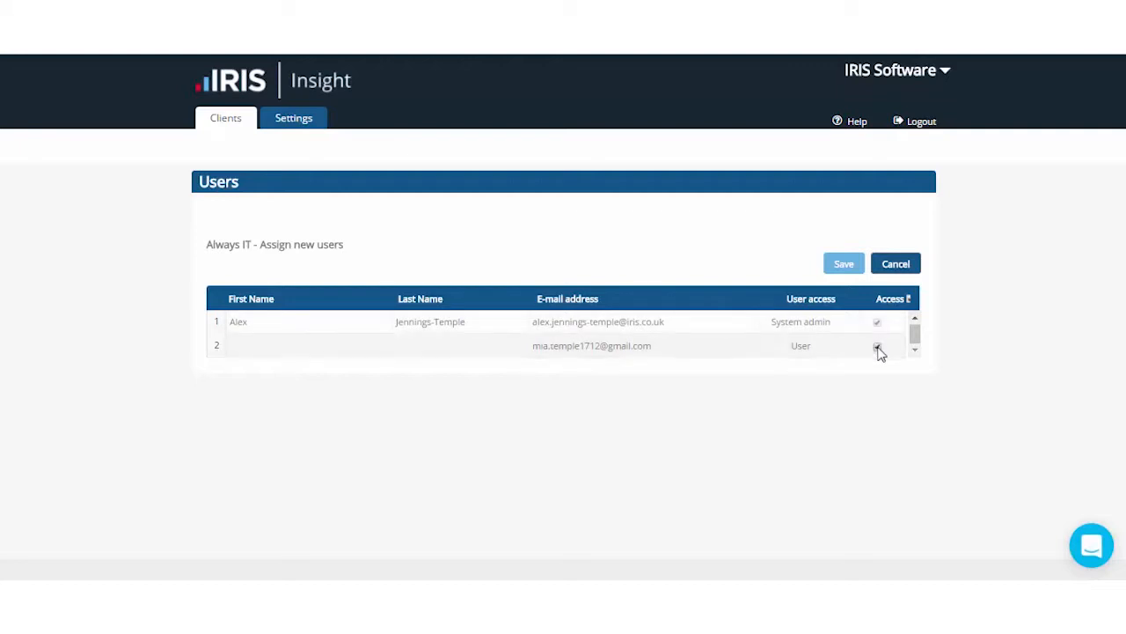
{"action": "left_click", "coordinate": [877, 346]}
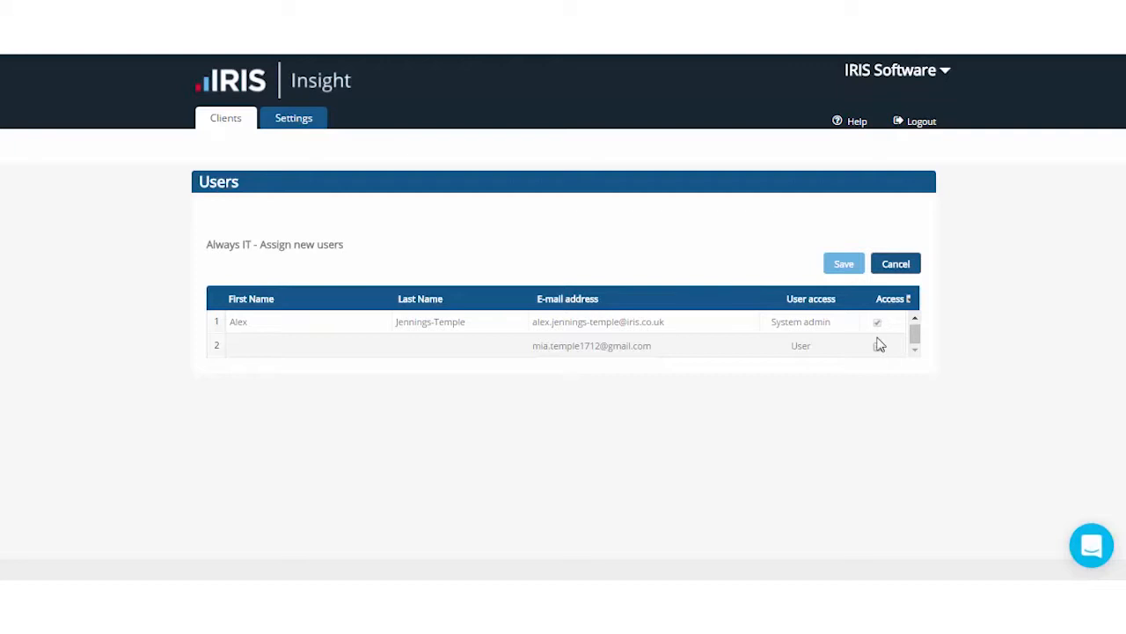
{"action": "left_click", "coordinate": [844, 266]}
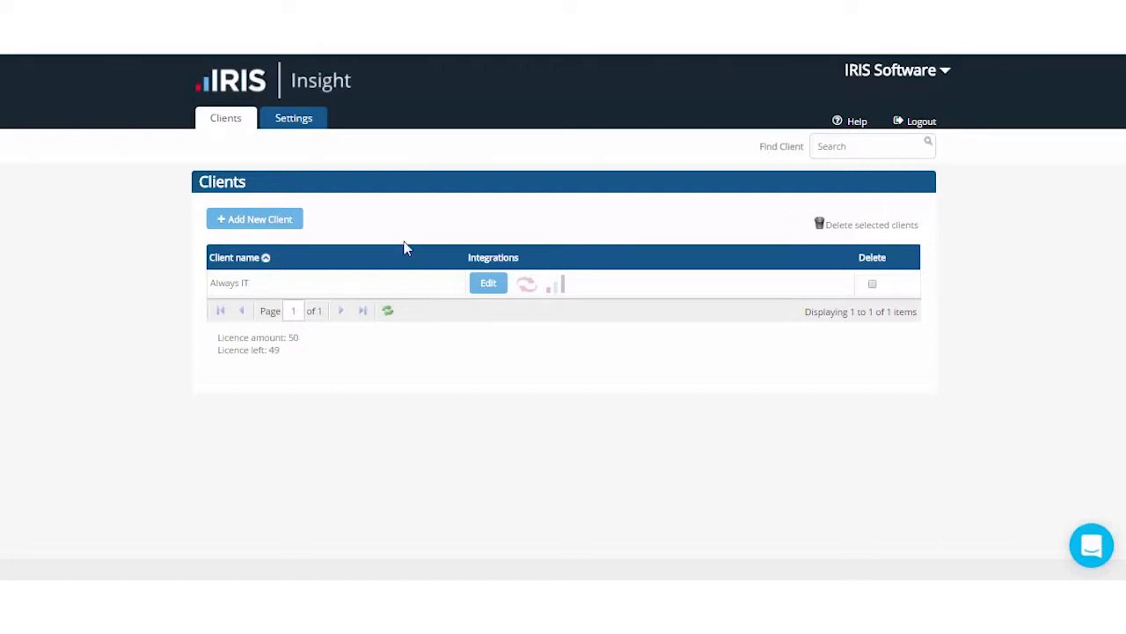
{"action": "left_click", "coordinate": [236, 286]}
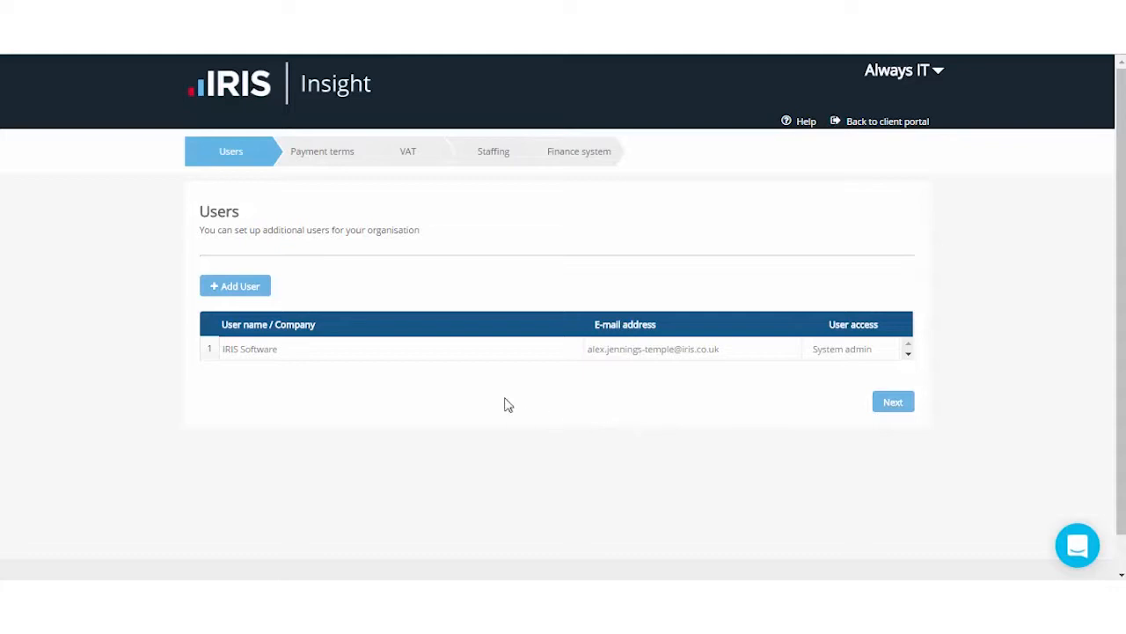
Review the access levels available for an additional user without adding one
{"action": "left_click", "coordinate": [241, 291]}
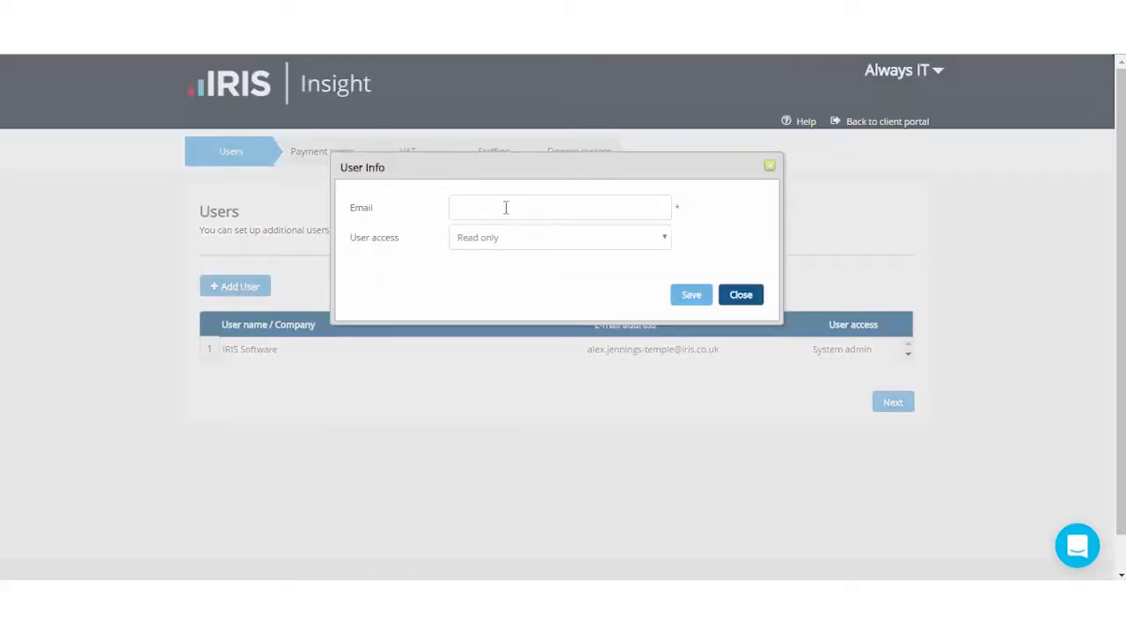
{"action": "left_click", "coordinate": [511, 242]}
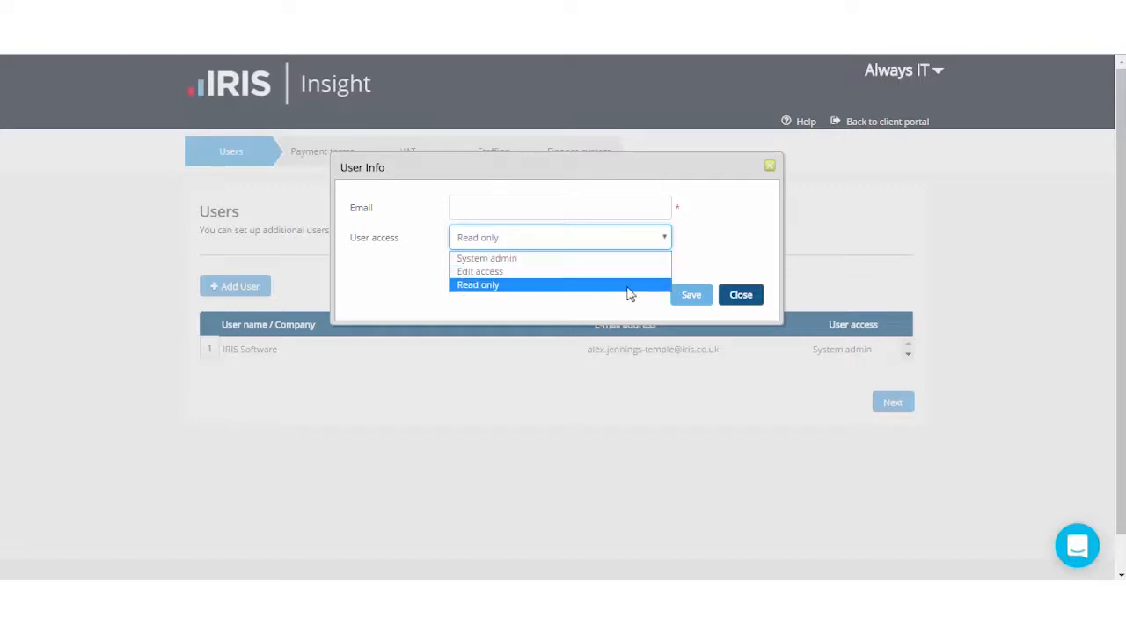
{"action": "left_click", "coordinate": [740, 299]}
{"action": "left_click", "coordinate": [741, 298]}
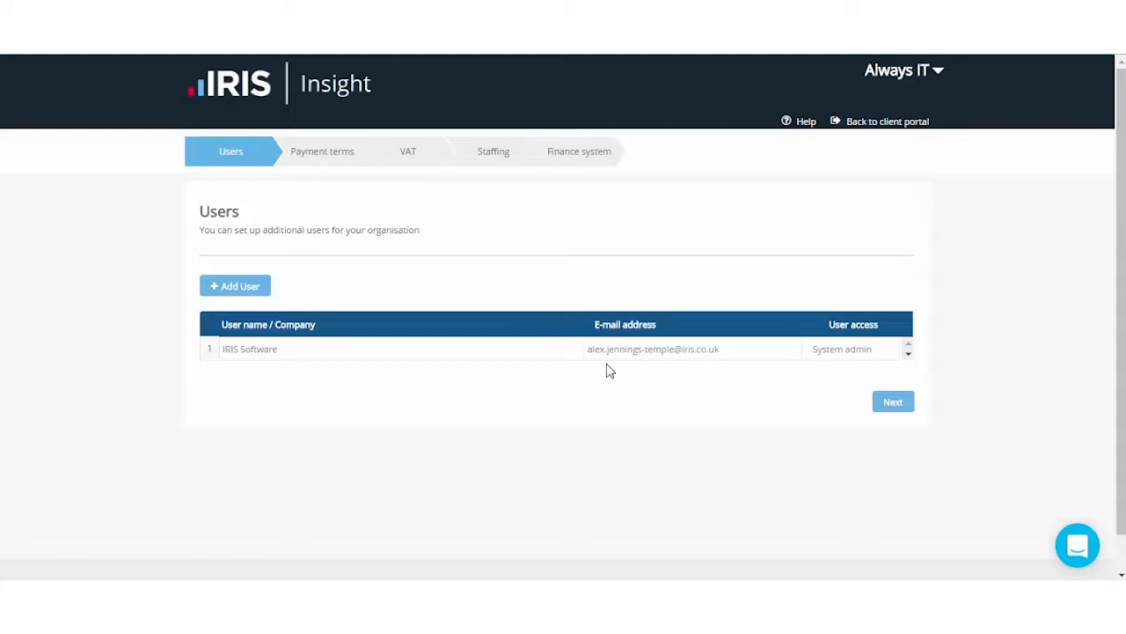
Set the average payment terms to 7 days for customers and 28 days for suppliers, and continue to the VAT settings
{"action": "left_click", "coordinate": [891, 406]}
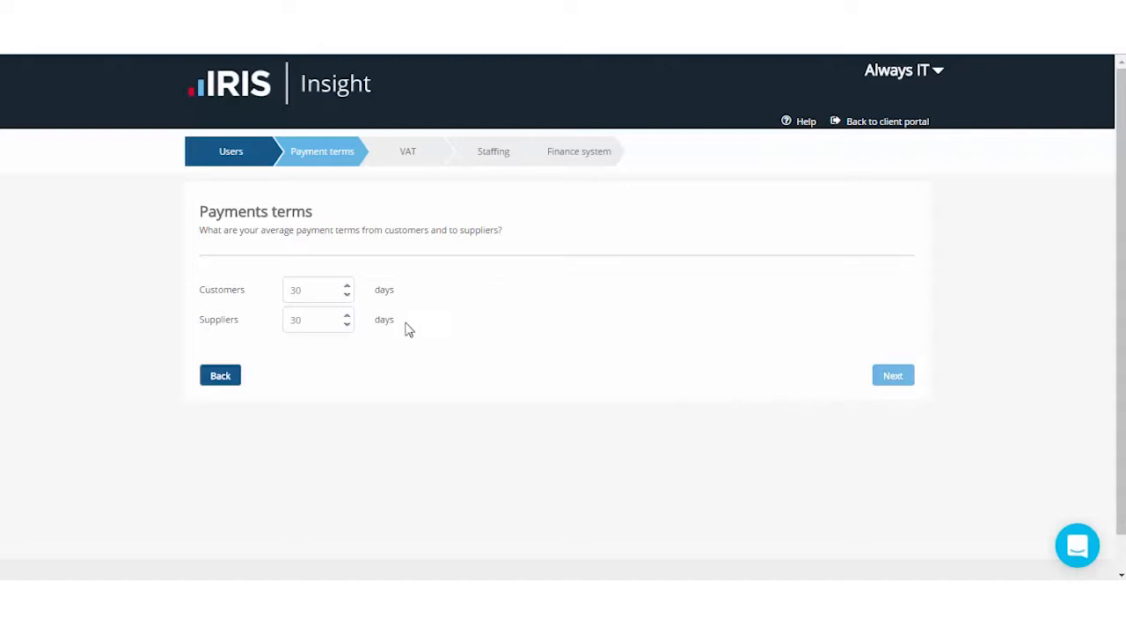
{"action": "left_click_drag", "start_coordinate": [314, 291], "coordinate": [285, 290]}
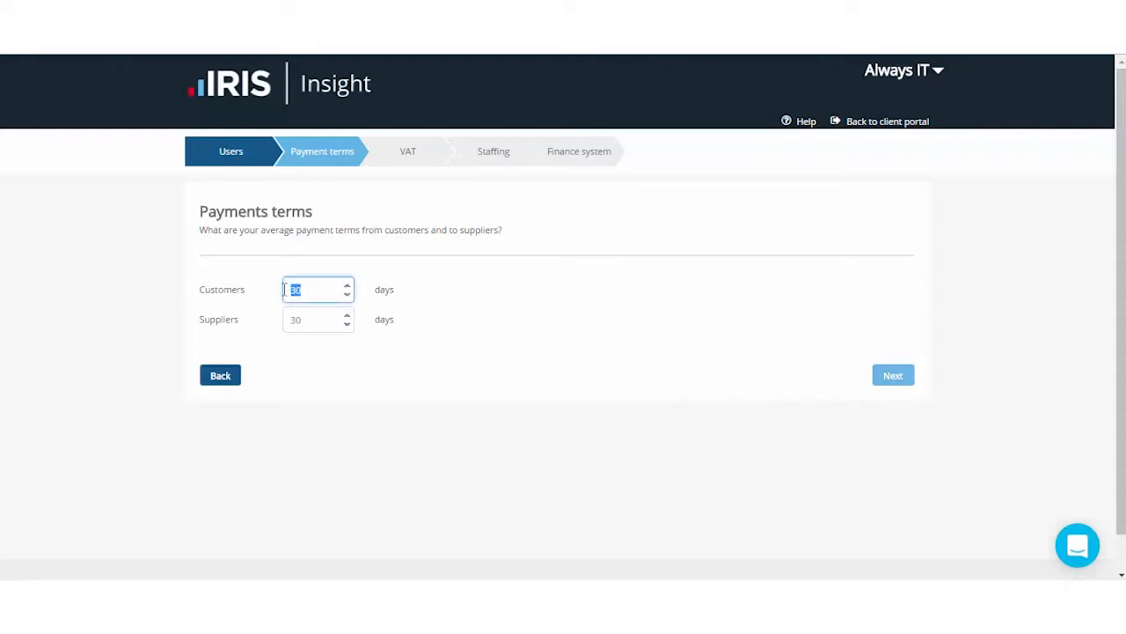
{"action": "type", "text": "7"}
{"action": "left_click", "coordinate": [376, 352]}
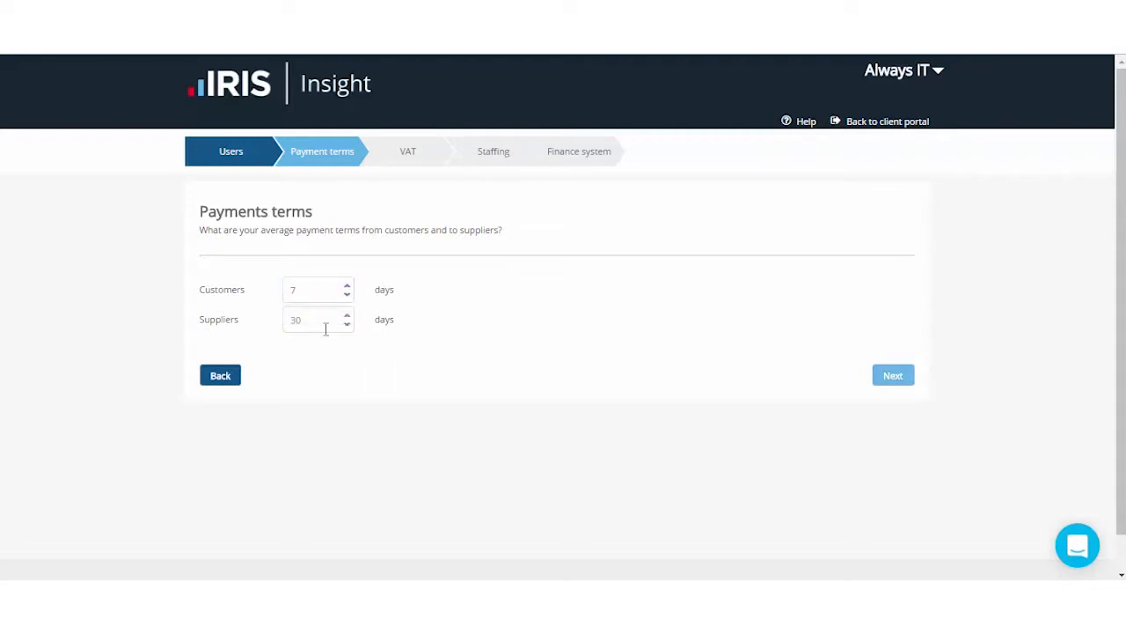
{"action": "left_click_drag", "start_coordinate": [312, 322], "coordinate": [272, 320]}
{"action": "type", "text": "28"}
{"action": "left_click", "coordinate": [272, 319]}
{"action": "left_click", "coordinate": [893, 377]}
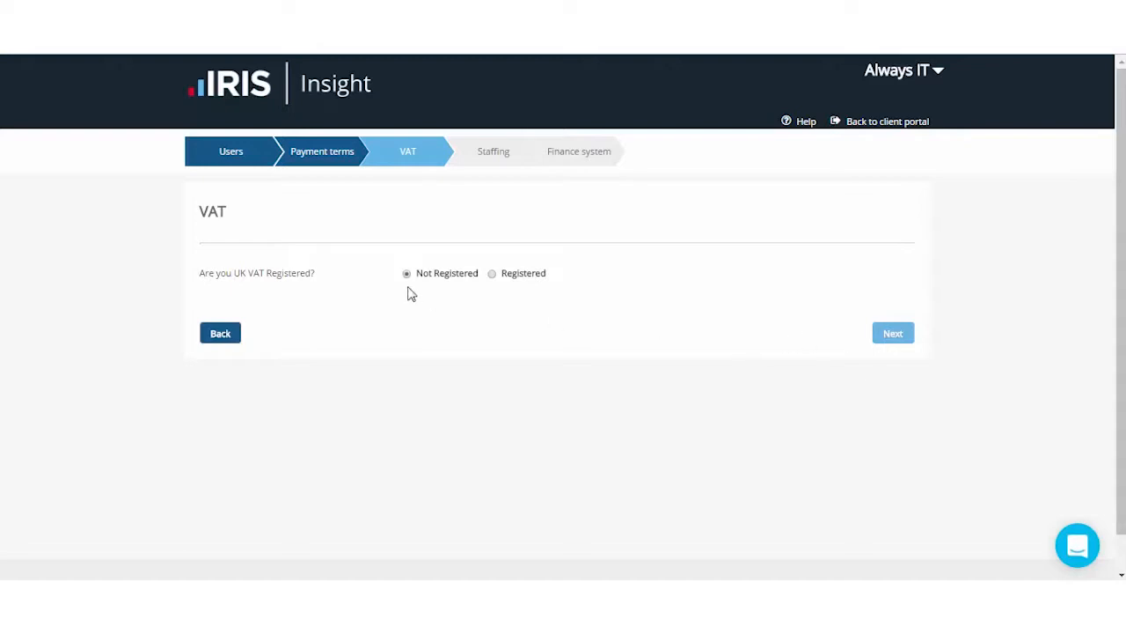
Set the client as UK VAT registered with quarterly returns and Mar, Jun, Sep, Dec period end dates, keeping the Standard scheme
{"action": "left_click", "coordinate": [493, 274]}
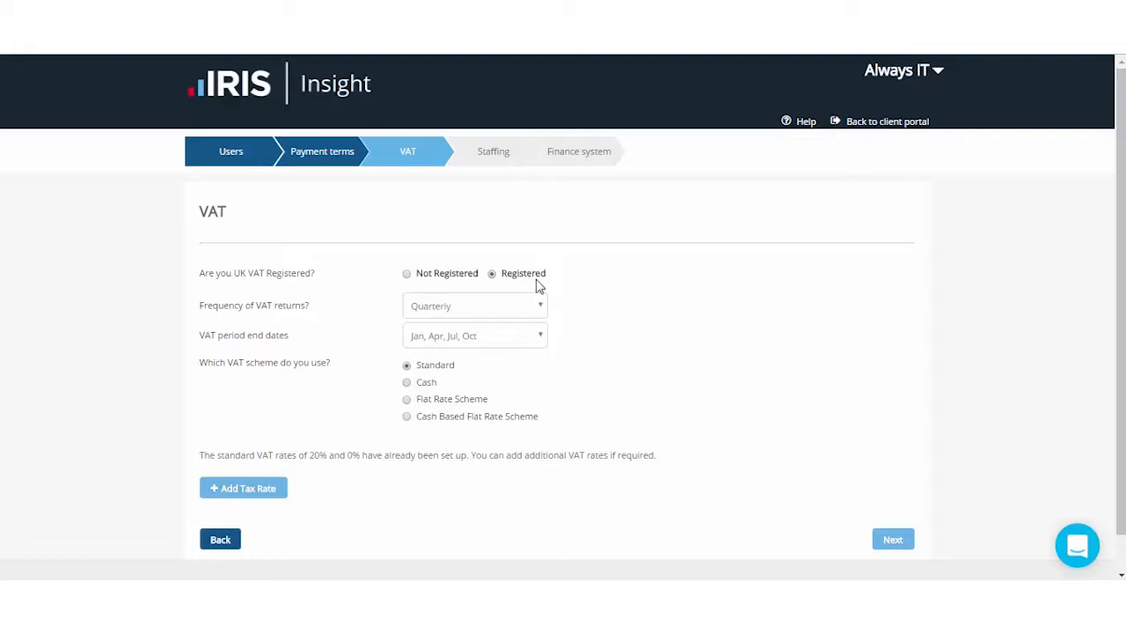
{"action": "left_click", "coordinate": [533, 308]}
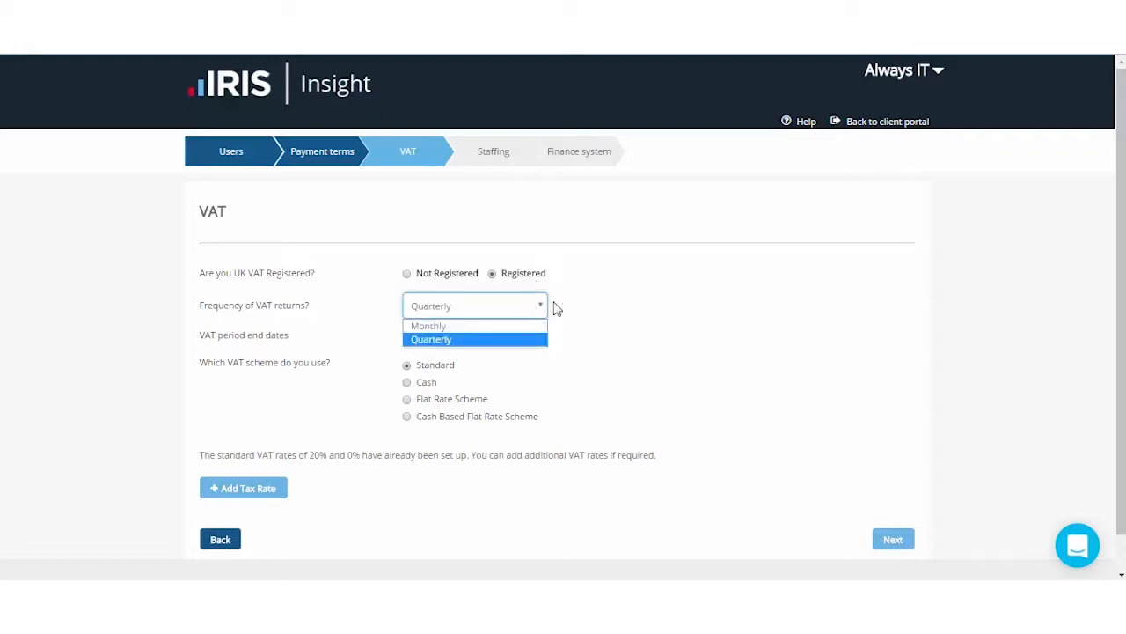
{"action": "left_click", "coordinate": [619, 310]}
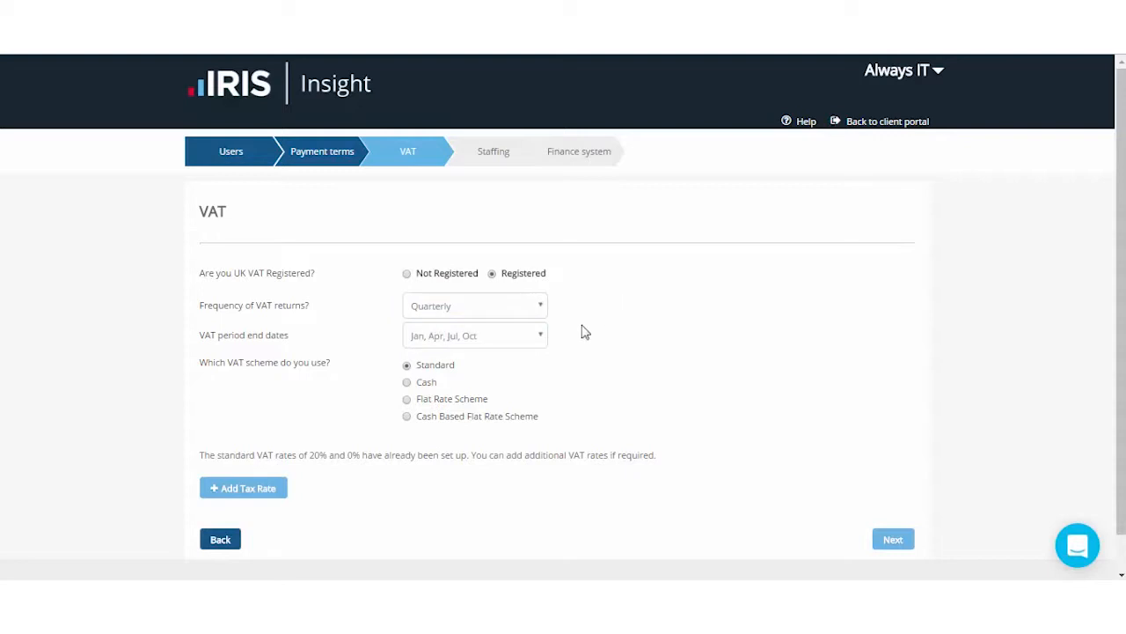
{"action": "left_click", "coordinate": [506, 339]}
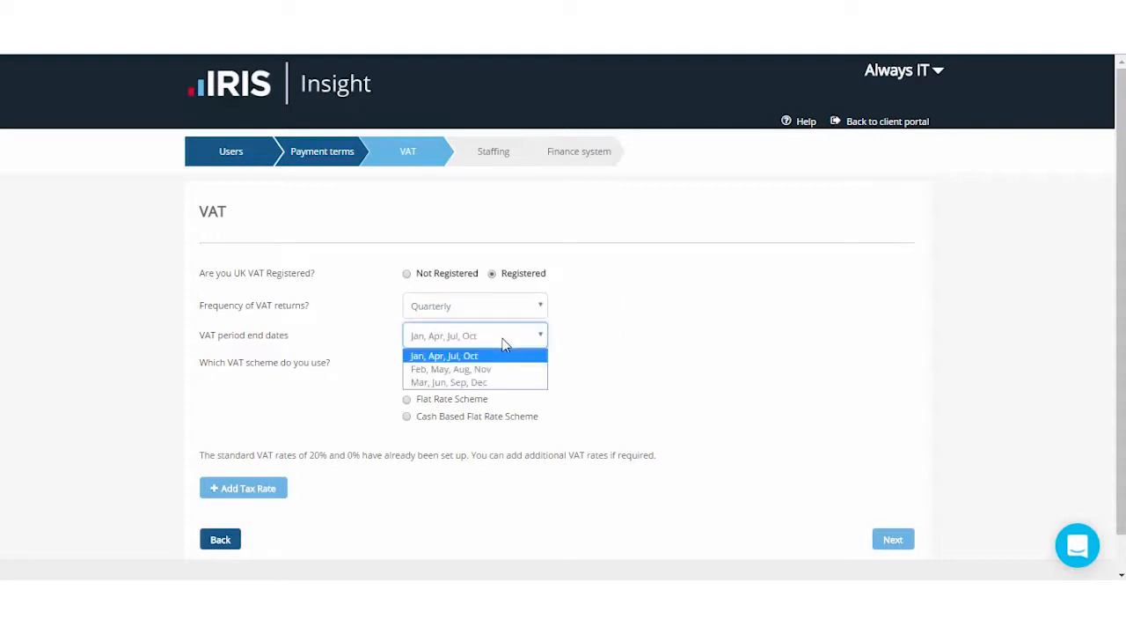
{"action": "left_click", "coordinate": [504, 381]}
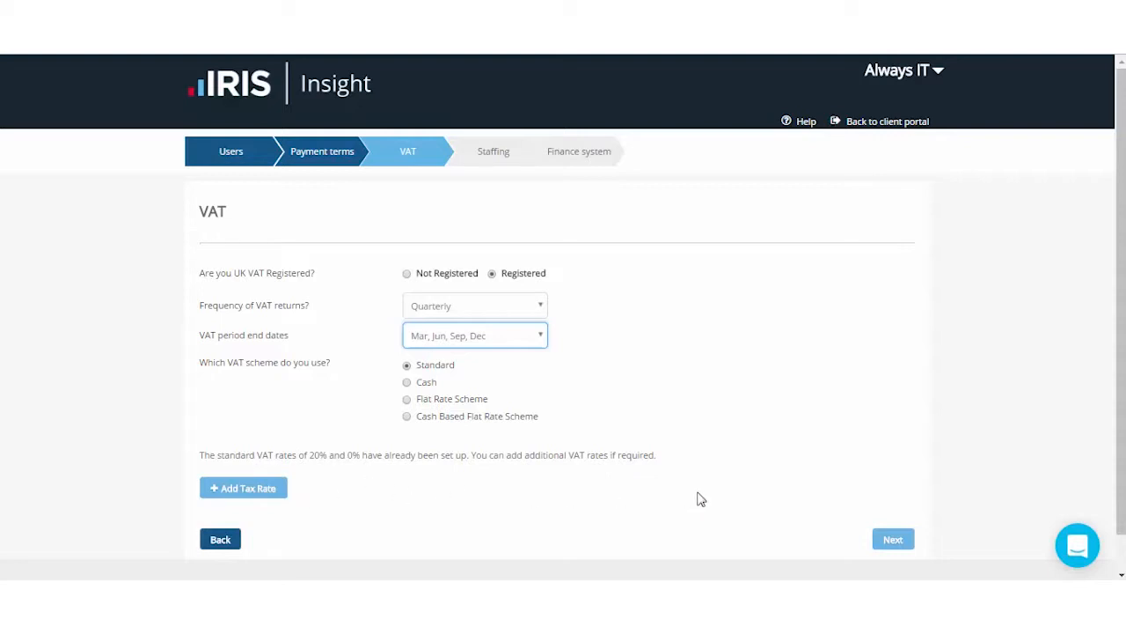
{"action": "left_click", "coordinate": [892, 540]}
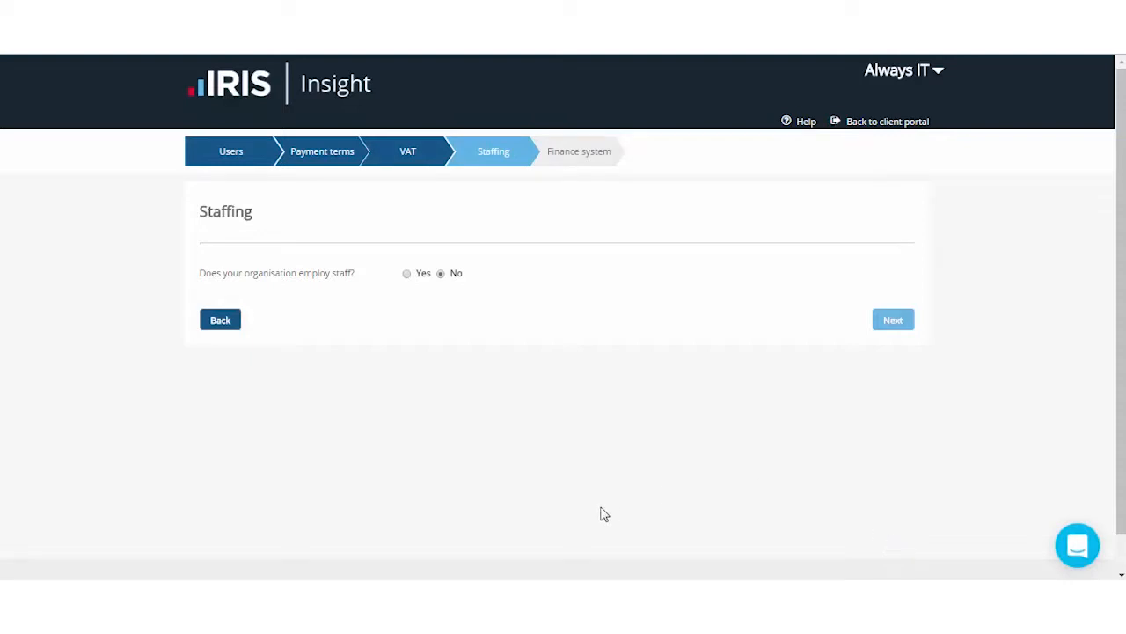
Specify that the organisation employs staff, keeping payroll paid monthly on the last day of the current month
{"action": "left_click", "coordinate": [406, 274]}
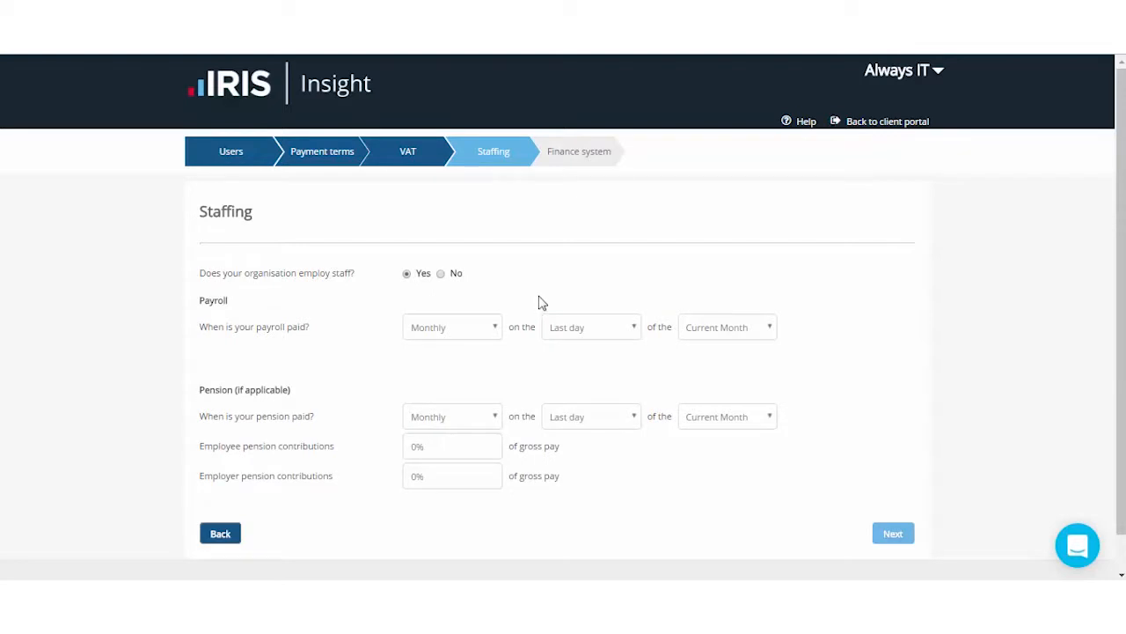
{"action": "left_click", "coordinate": [493, 329]}
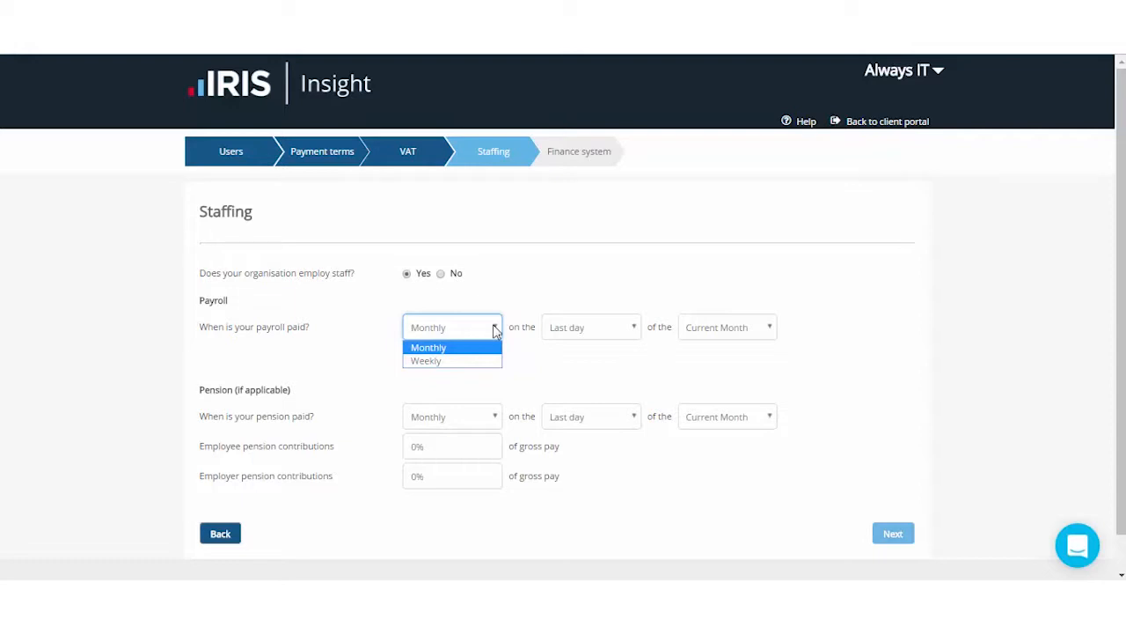
{"action": "left_click", "coordinate": [525, 304]}
{"action": "left_click", "coordinate": [630, 334]}
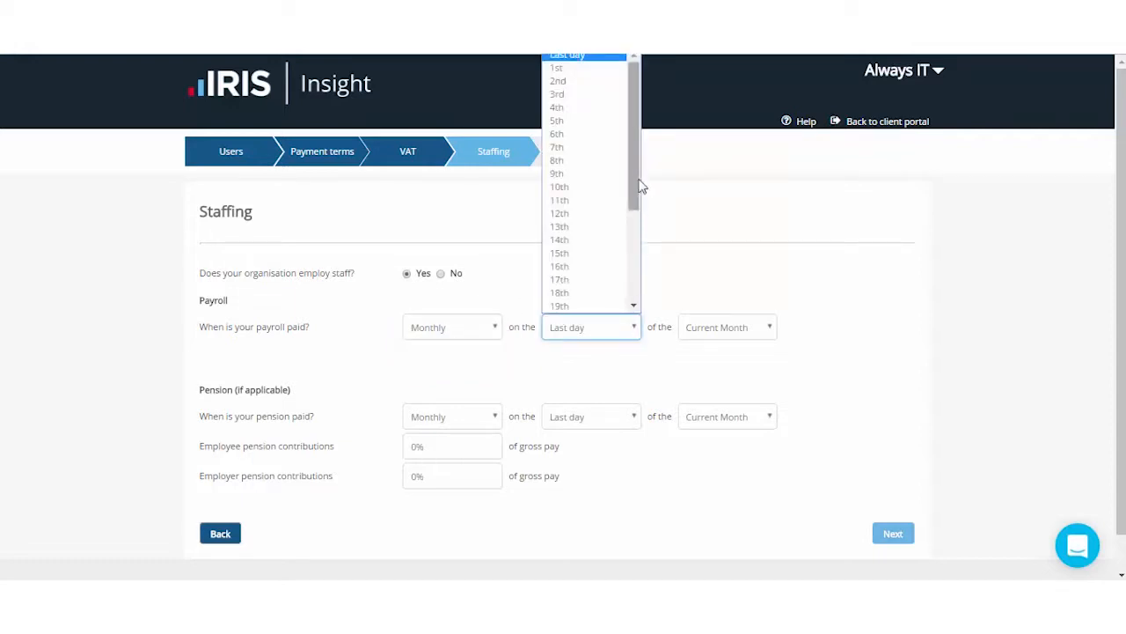
{"action": "left_click_drag", "start_coordinate": [633, 185], "coordinate": [639, 214]}
{"action": "left_click", "coordinate": [689, 269]}
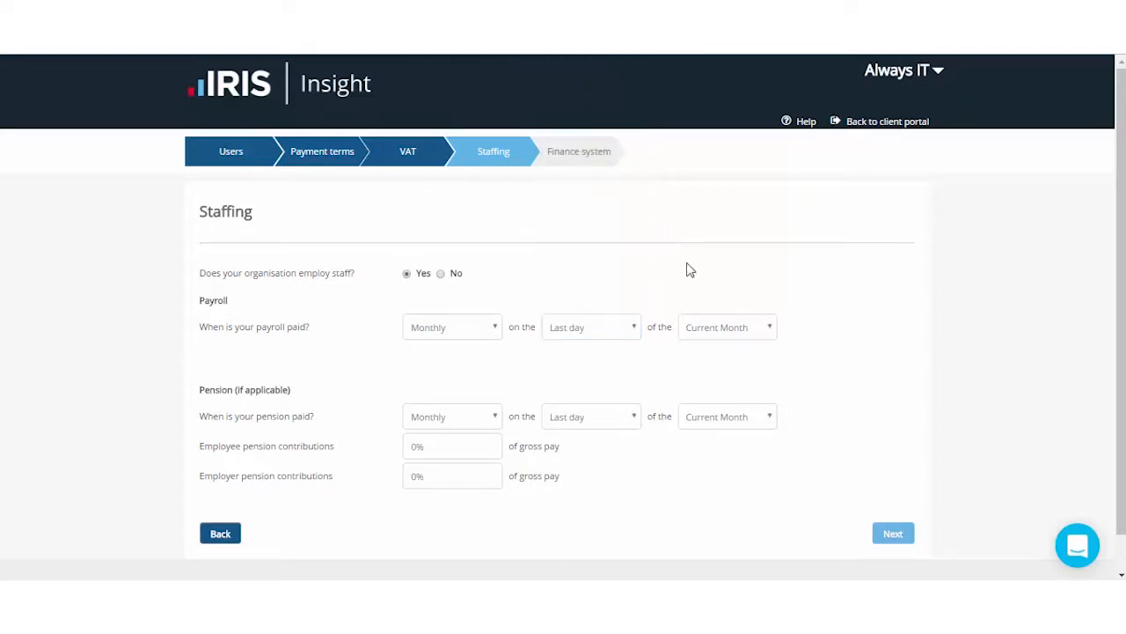
{"action": "left_click", "coordinate": [755, 336]}
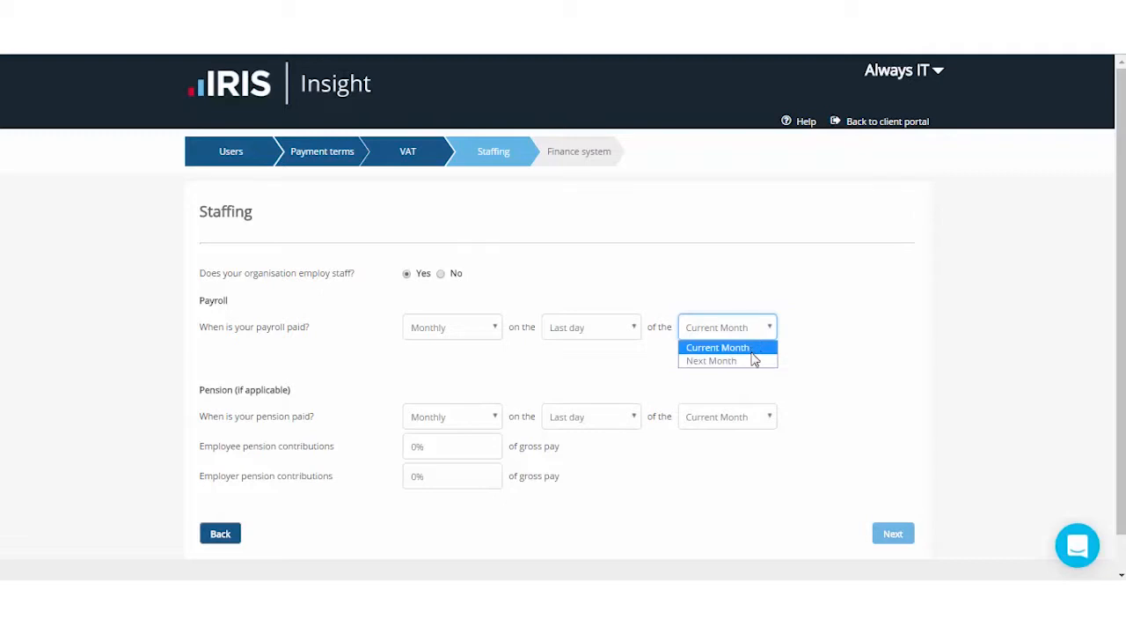
{"action": "left_click", "coordinate": [803, 344]}
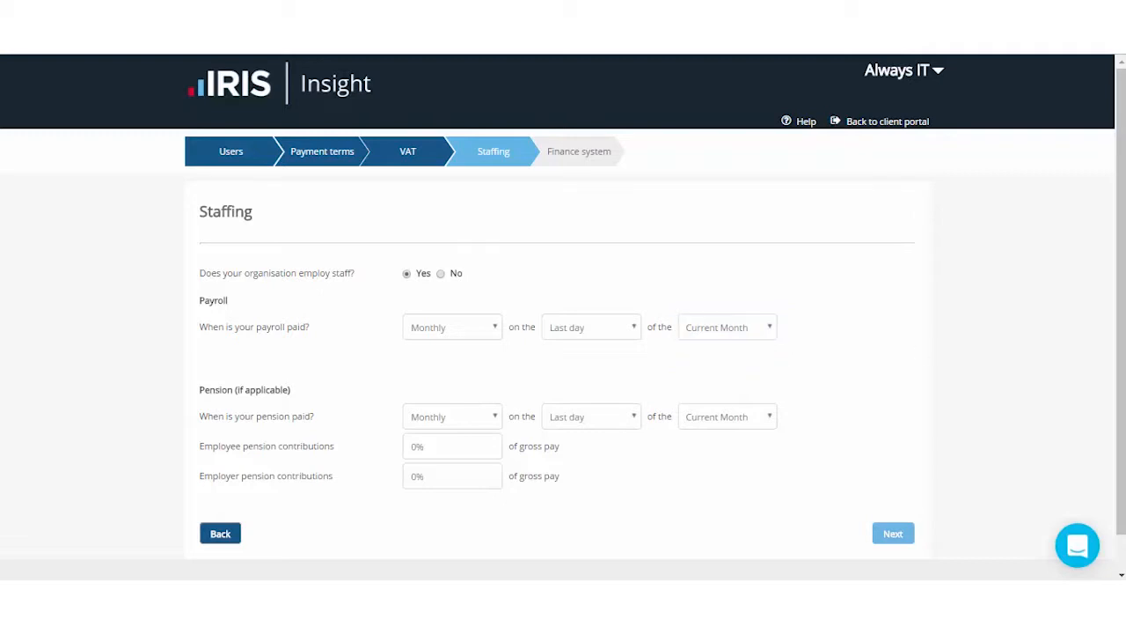
Keep the pension paid monthly on the last day, set employee and employer contributions to 1% each, and submit the staffing details
{"action": "scroll", "coordinate": [805, 325], "scroll_direction": "down", "scroll_amount": 1}
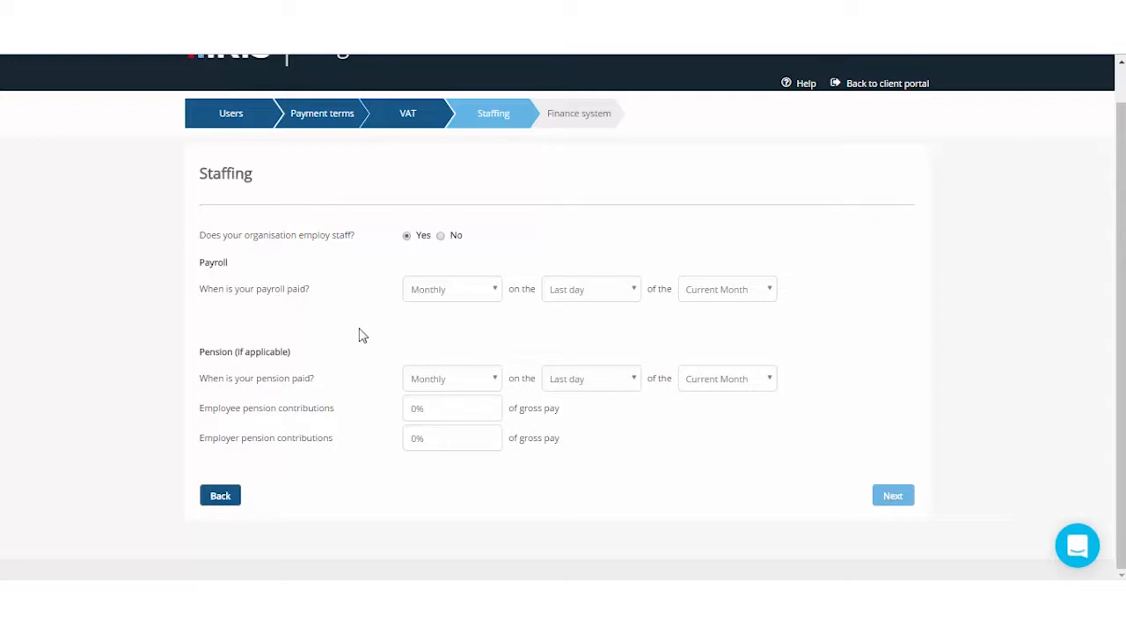
{"action": "left_click", "coordinate": [437, 384]}
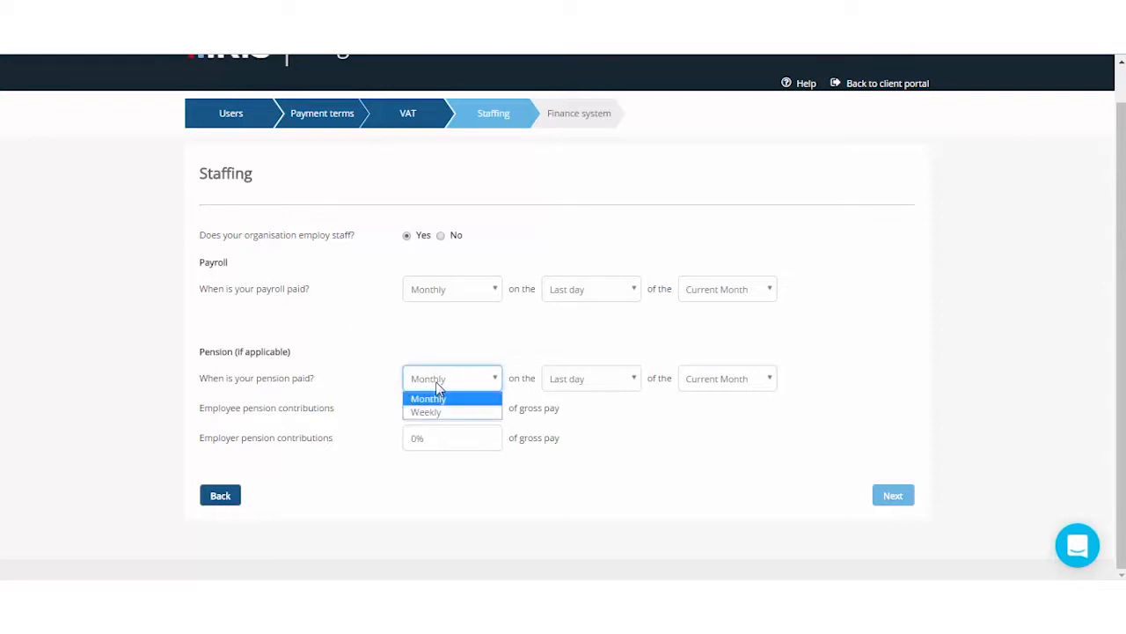
{"action": "left_click", "coordinate": [584, 384]}
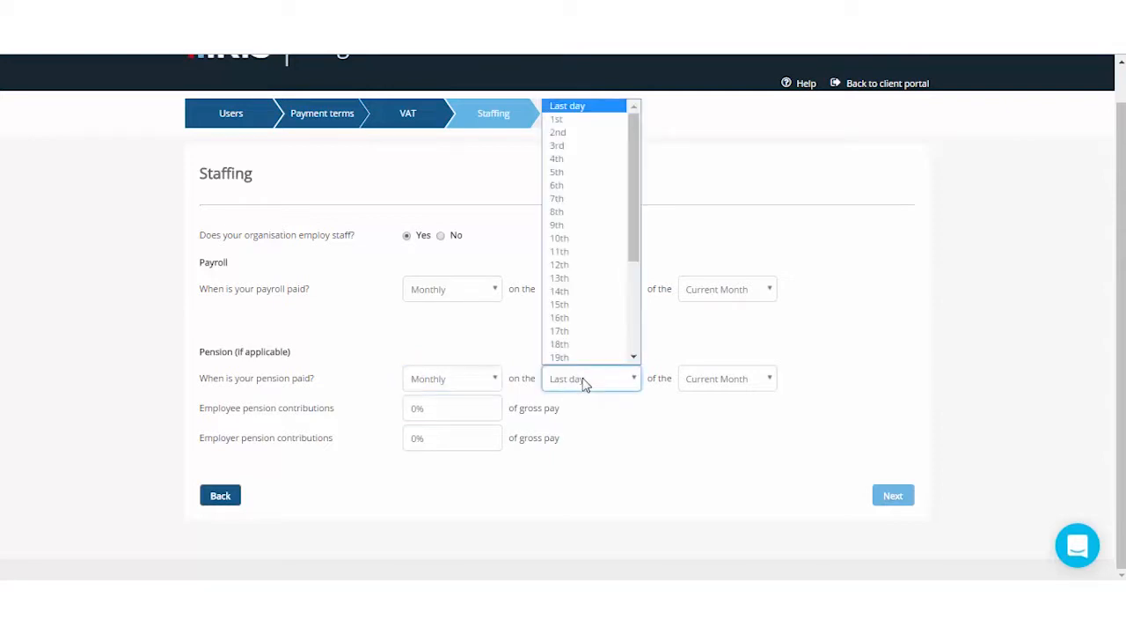
{"action": "left_click", "coordinate": [584, 383]}
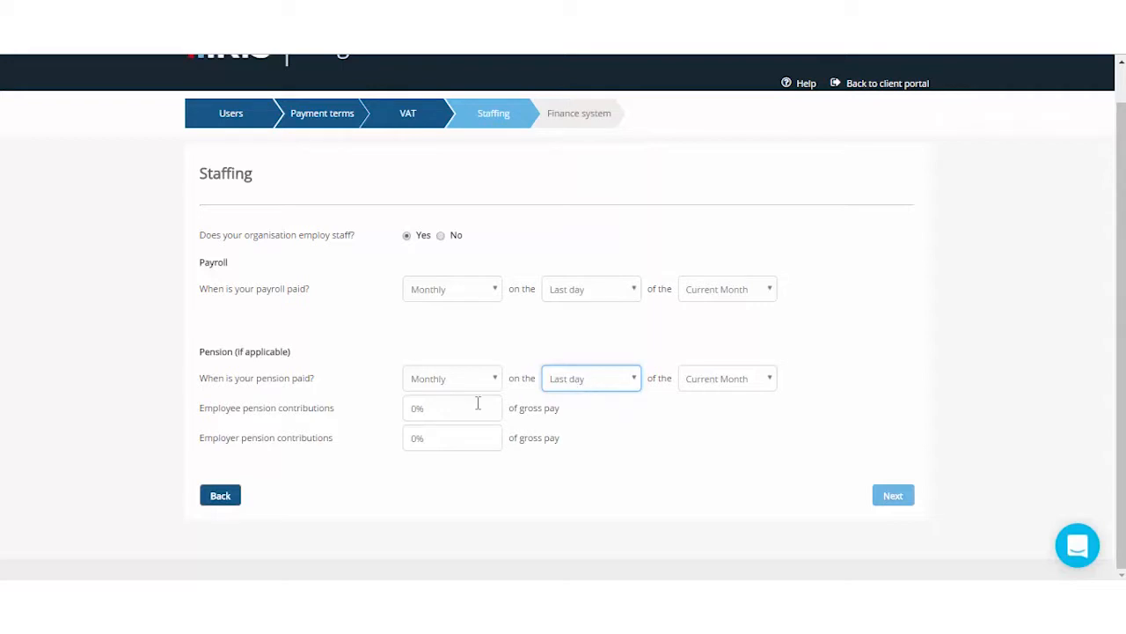
{"action": "left_click", "coordinate": [449, 408]}
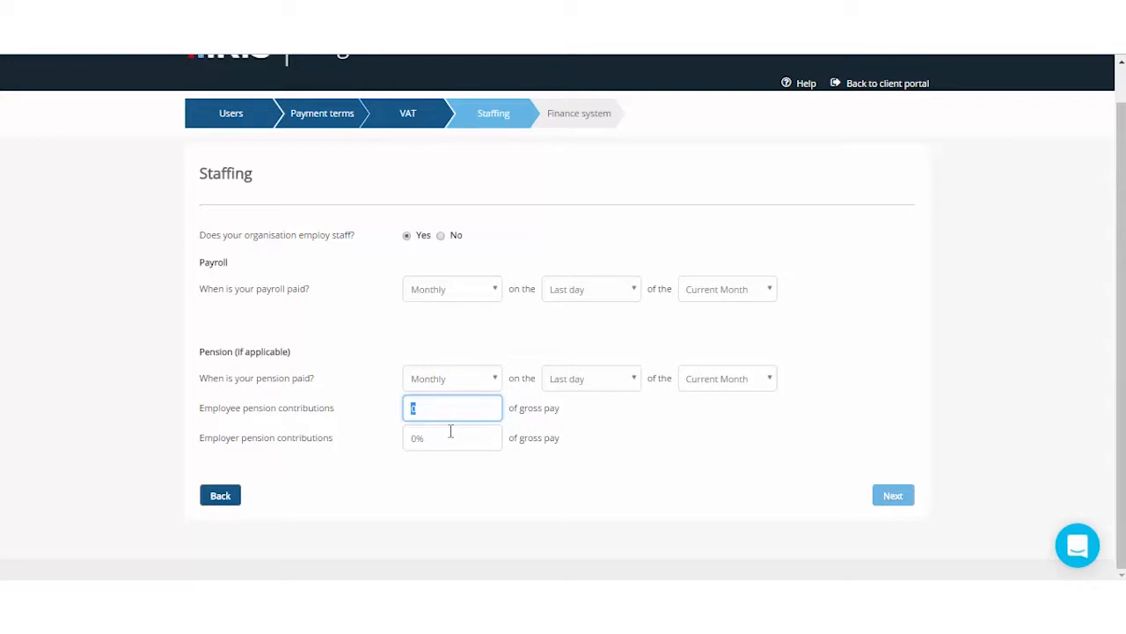
{"action": "type", "text": "1"}
{"action": "left_click", "coordinate": [451, 430]}
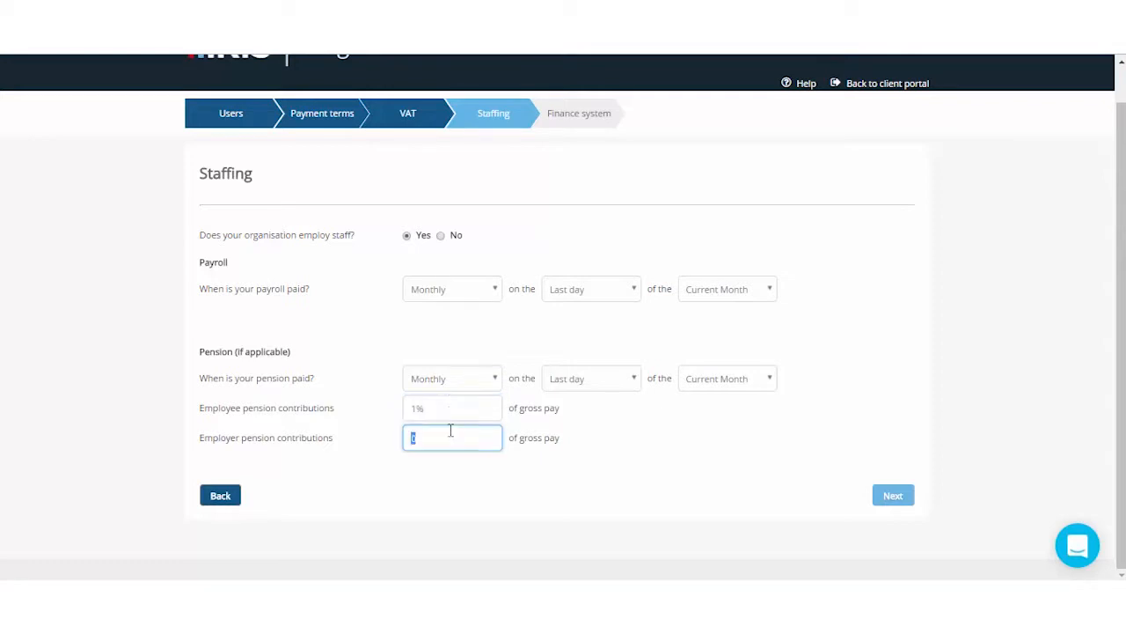
{"action": "type", "text": "1"}
{"action": "key", "text": "Tab"}
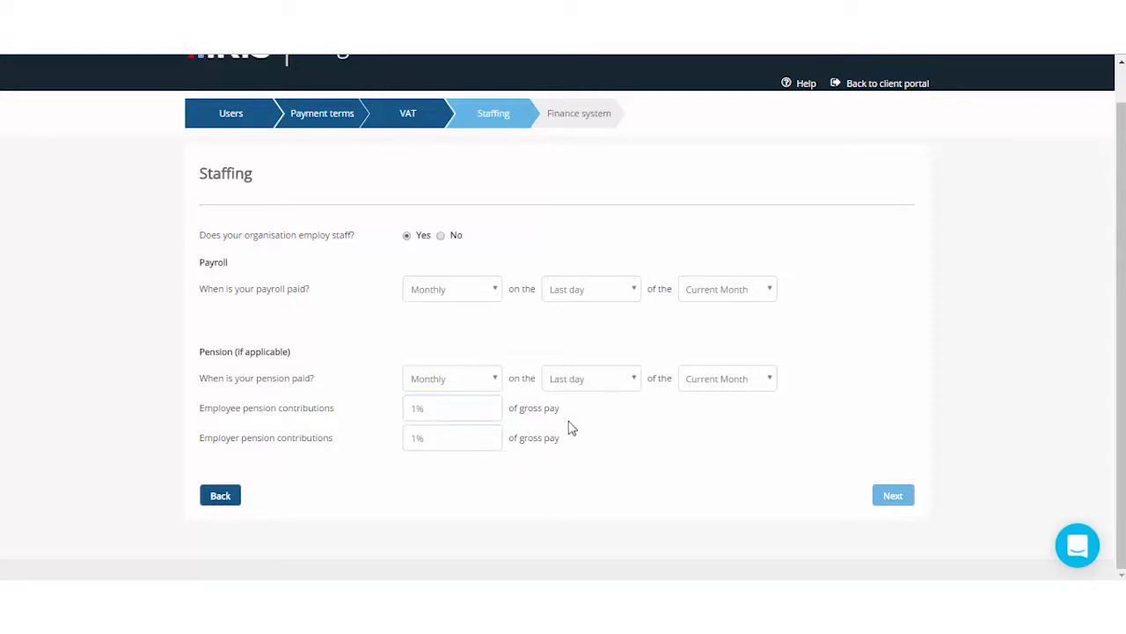
{"action": "left_click", "coordinate": [893, 497]}
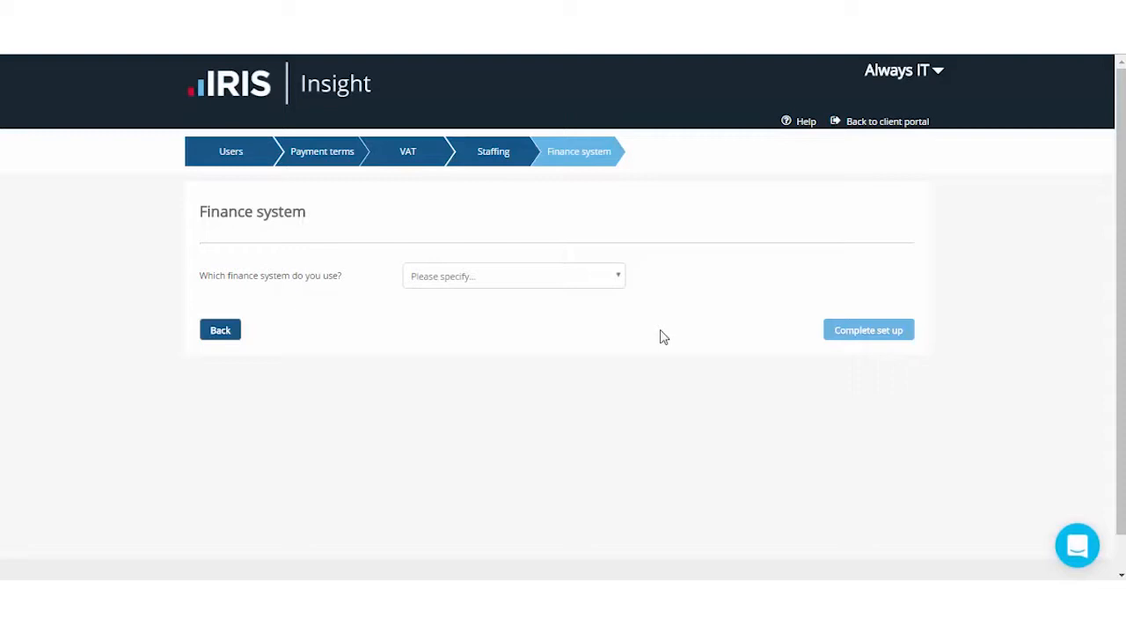
Choose Xero as the client's finance system and complete the setup
{"action": "left_click", "coordinate": [606, 279]}
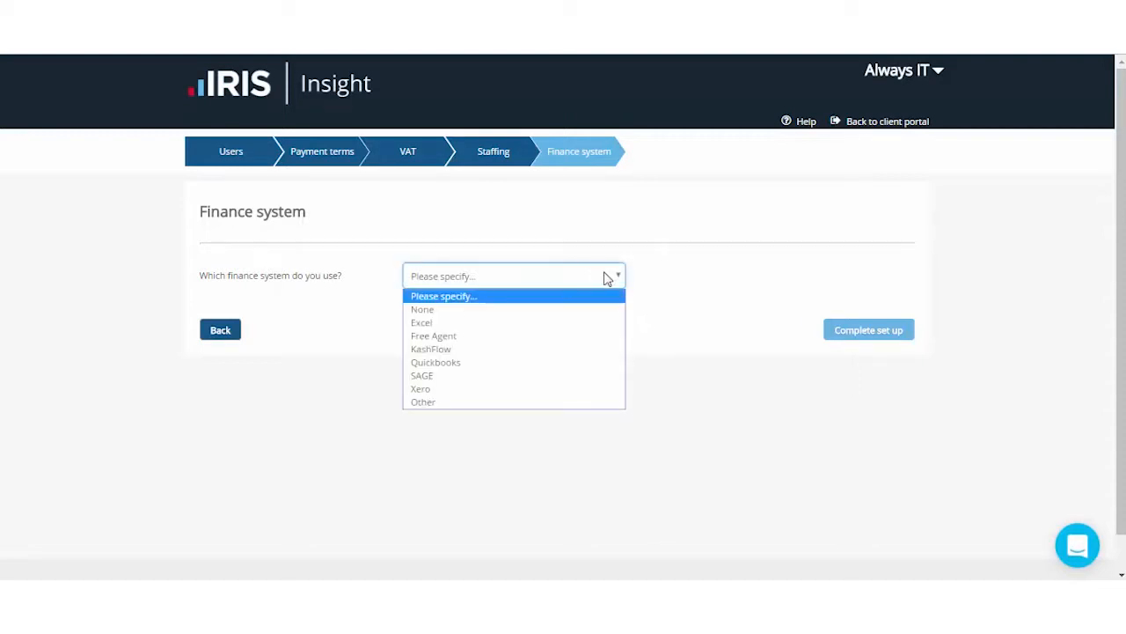
{"action": "left_click", "coordinate": [590, 390]}
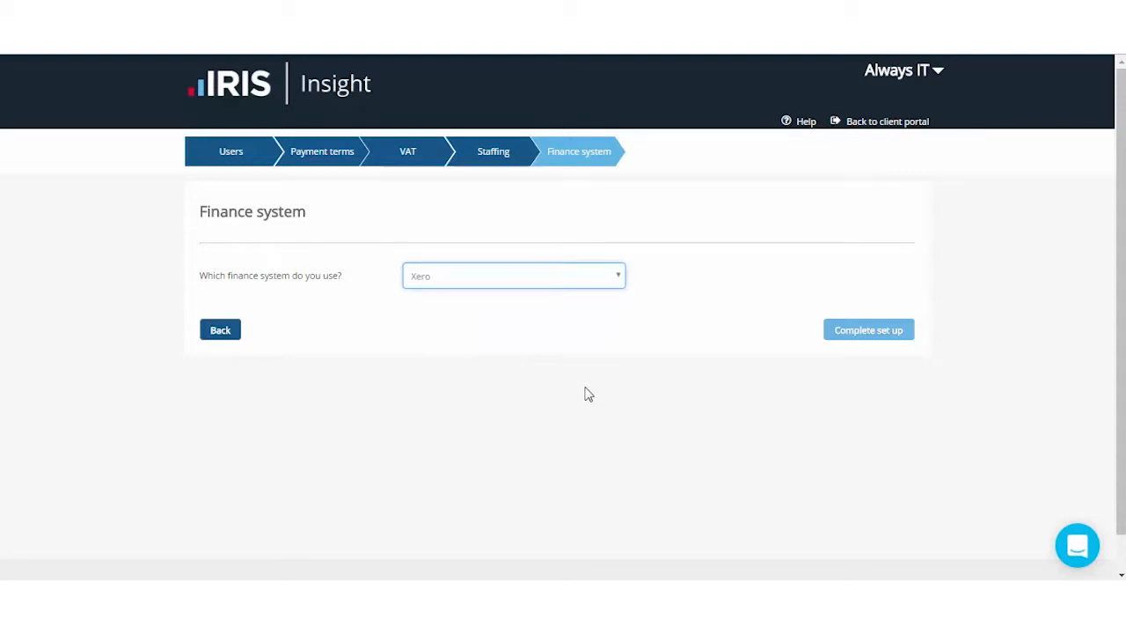
{"action": "left_click", "coordinate": [843, 336]}
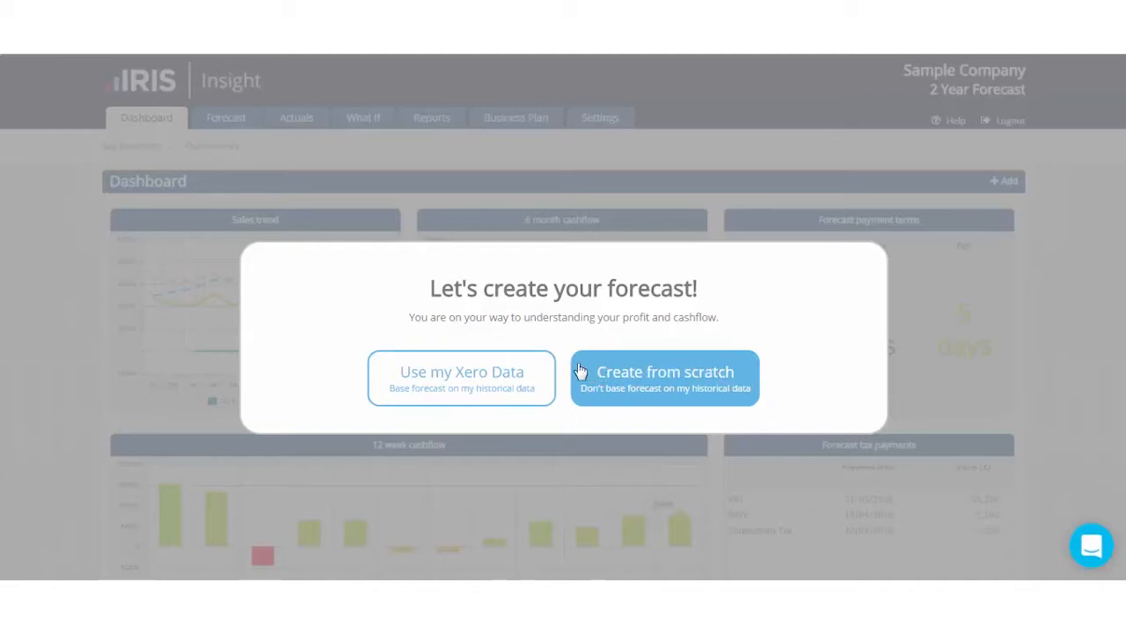
Start a forecast based on Xero data, name it Xero Forecast, and keep the Jun 2017 start date and 31 December year end
{"action": "left_click", "coordinate": [483, 375]}
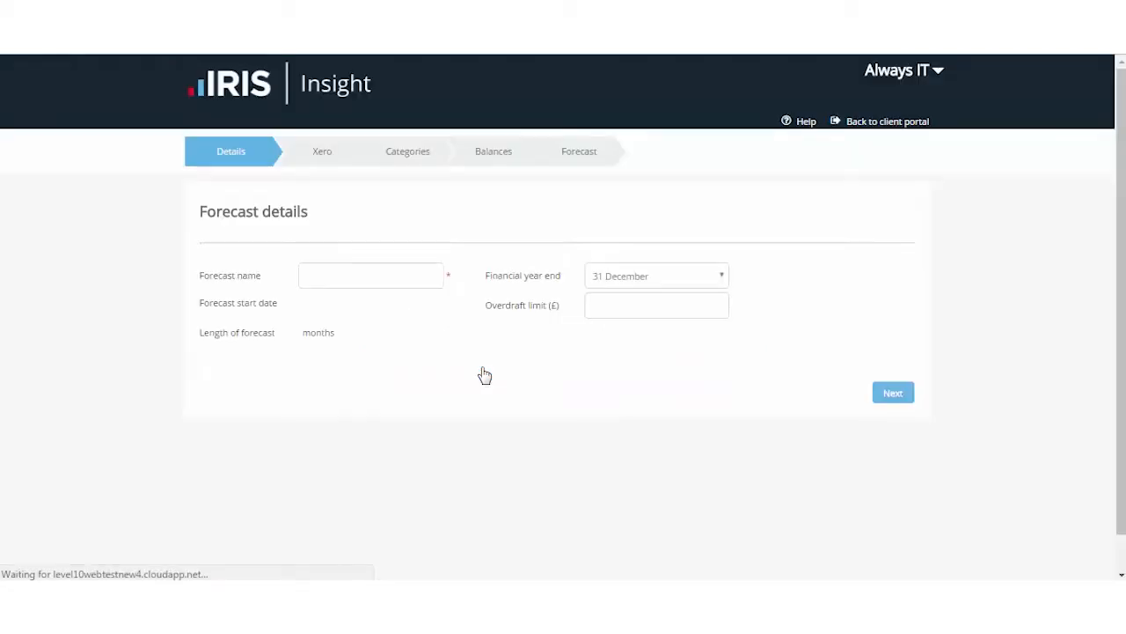
{"action": "left_click", "coordinate": [410, 283]}
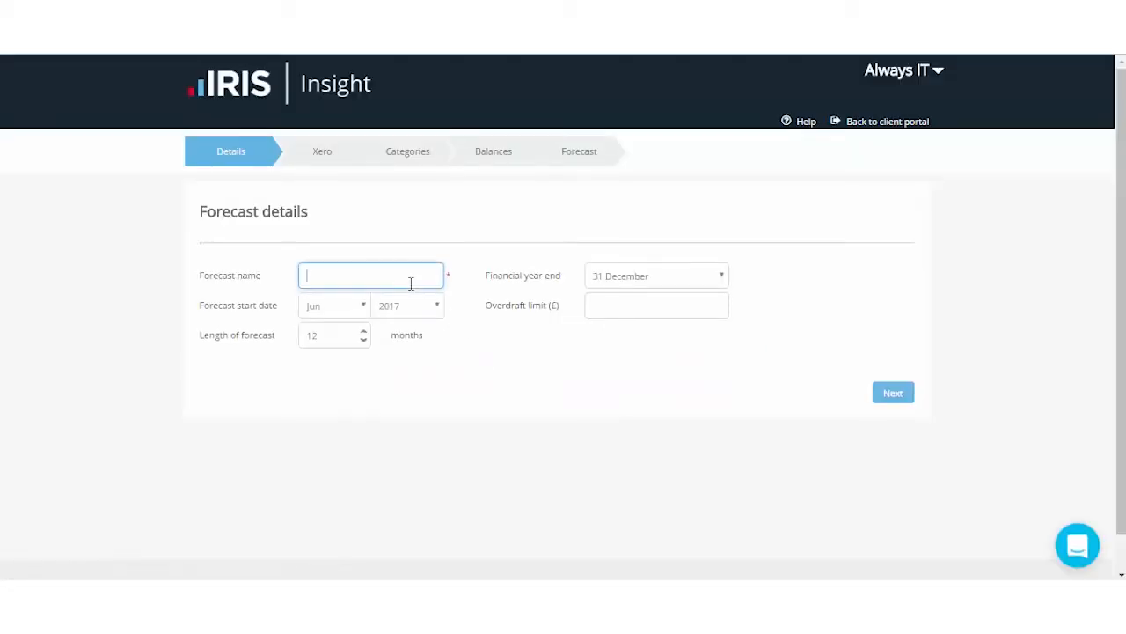
{"action": "type", "text": "Xero Forecast"}
{"action": "key", "text": "Tab"}
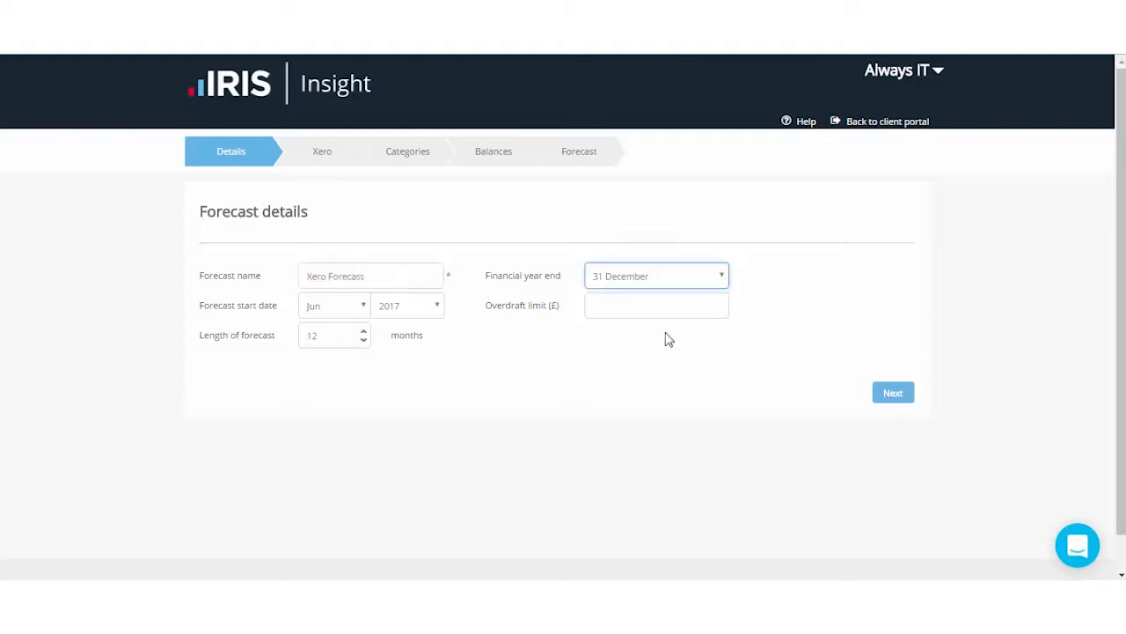
{"action": "left_click", "coordinate": [704, 281]}
{"action": "left_click", "coordinate": [704, 281]}
{"action": "left_click", "coordinate": [364, 309]}
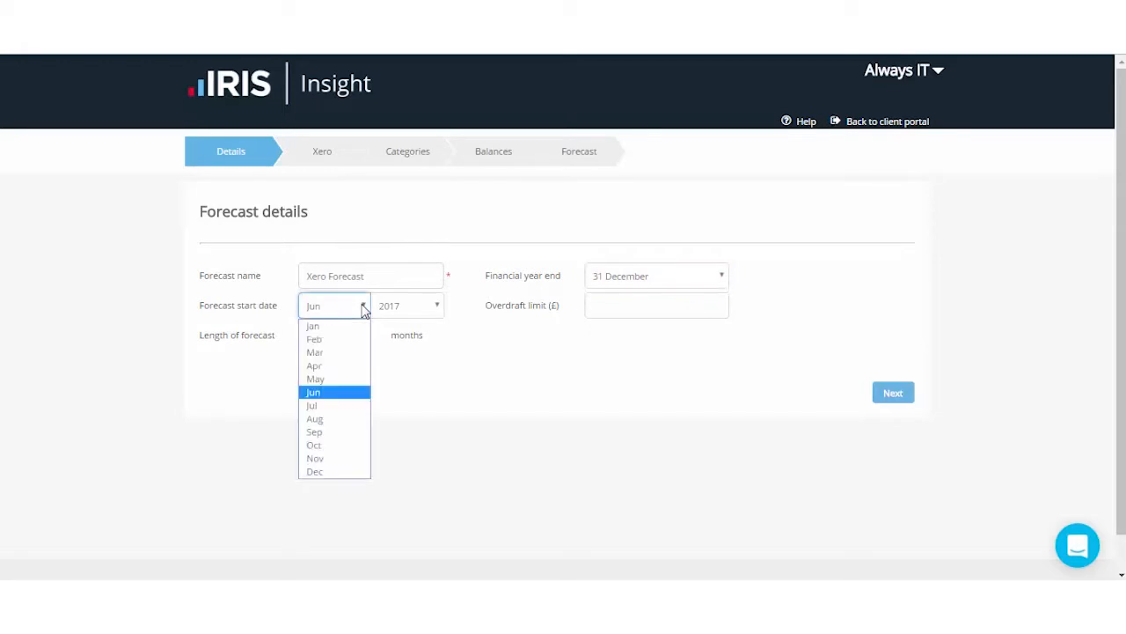
{"action": "left_click", "coordinate": [366, 310]}
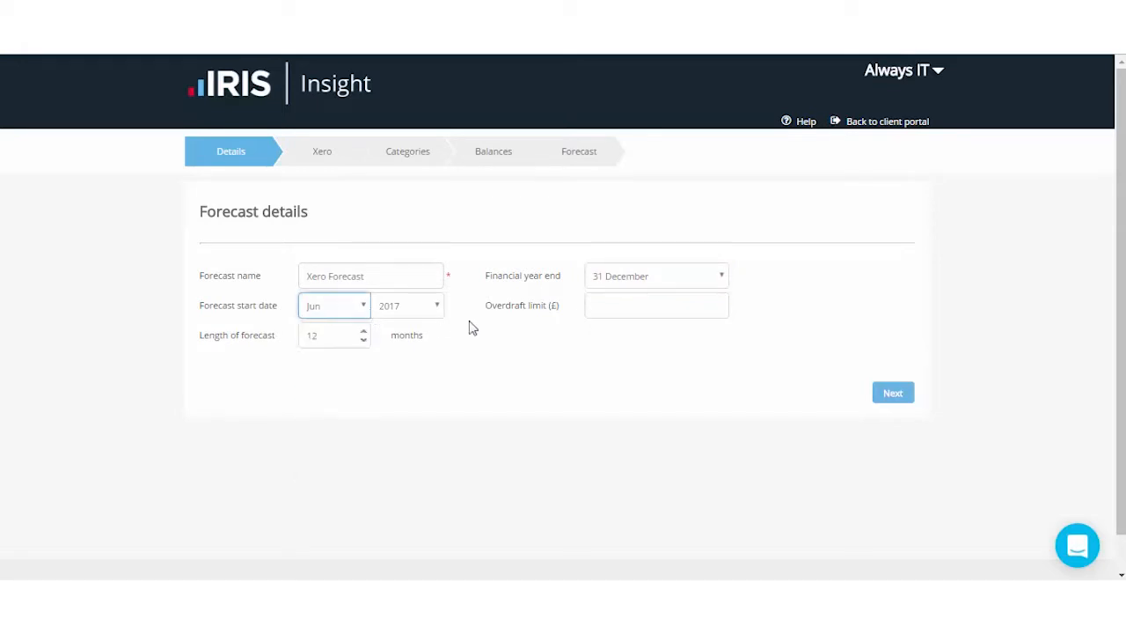
Set the forecast's overdraft limit to £1,000
{"action": "left_click", "coordinate": [610, 310]}
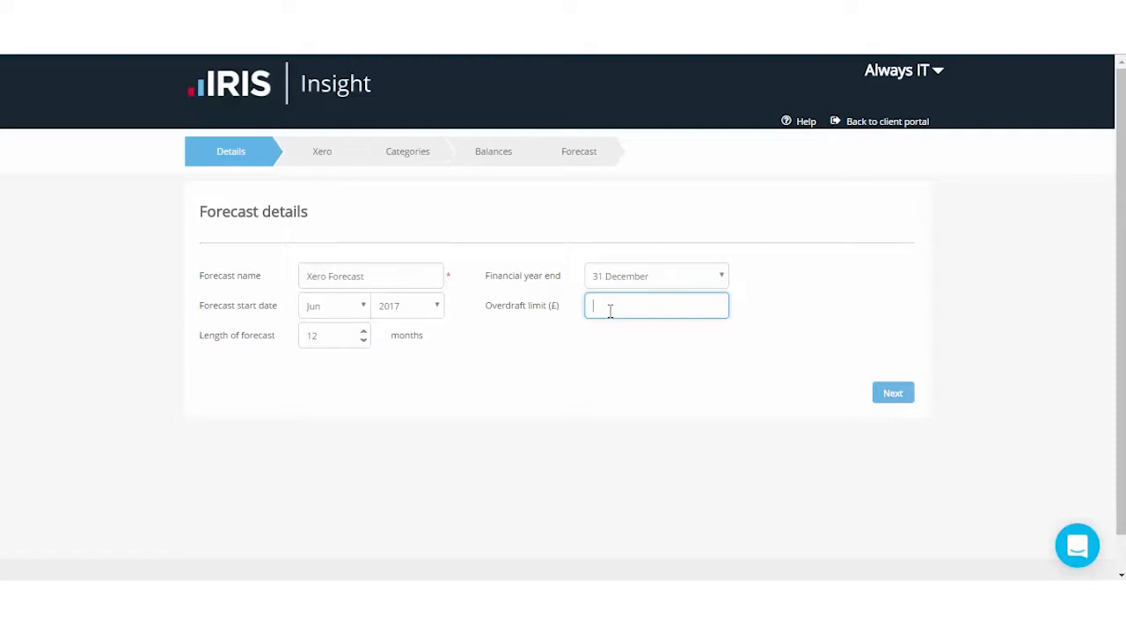
{"action": "type", "text": "1000"}
{"action": "left_click", "coordinate": [614, 336]}
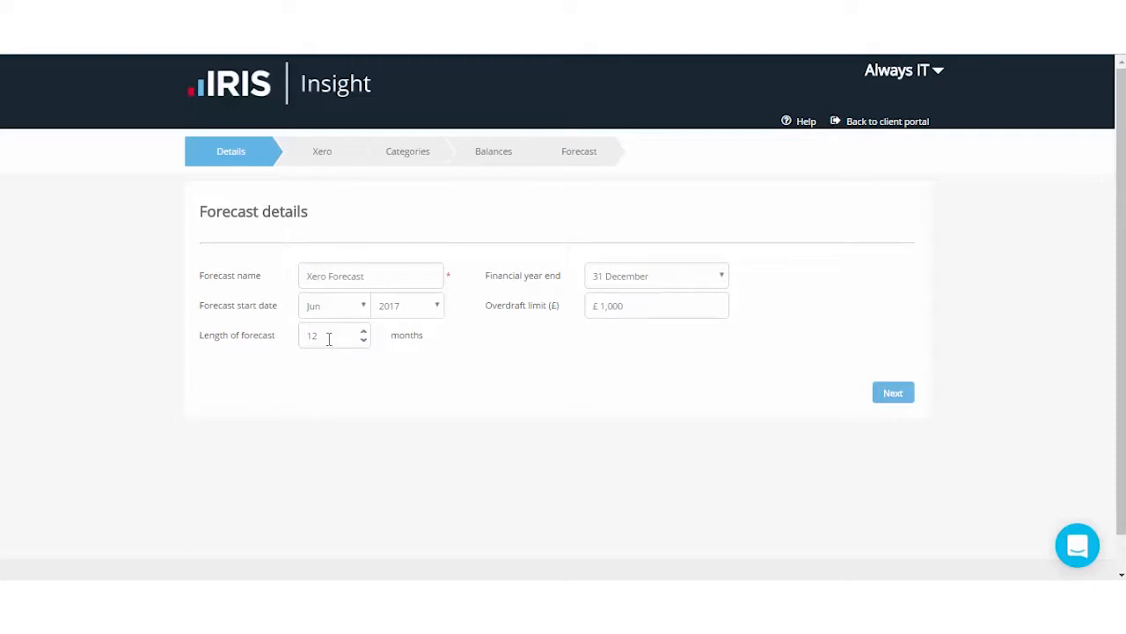
Try forecast lengths of 1 month and 36 months
{"action": "left_click_drag", "start_coordinate": [329, 338], "coordinate": [307, 341]}
{"action": "type", "text": "1"}
{"action": "left_click_drag", "start_coordinate": [326, 337], "coordinate": [303, 335]}
{"action": "type", "text": "36"}
Set the length of the forecast to 24 months and submit the forecast details
{"action": "left_click_drag", "start_coordinate": [325, 338], "coordinate": [297, 329]}
{"action": "type", "text": "24"}
{"action": "left_click", "coordinate": [893, 395]}
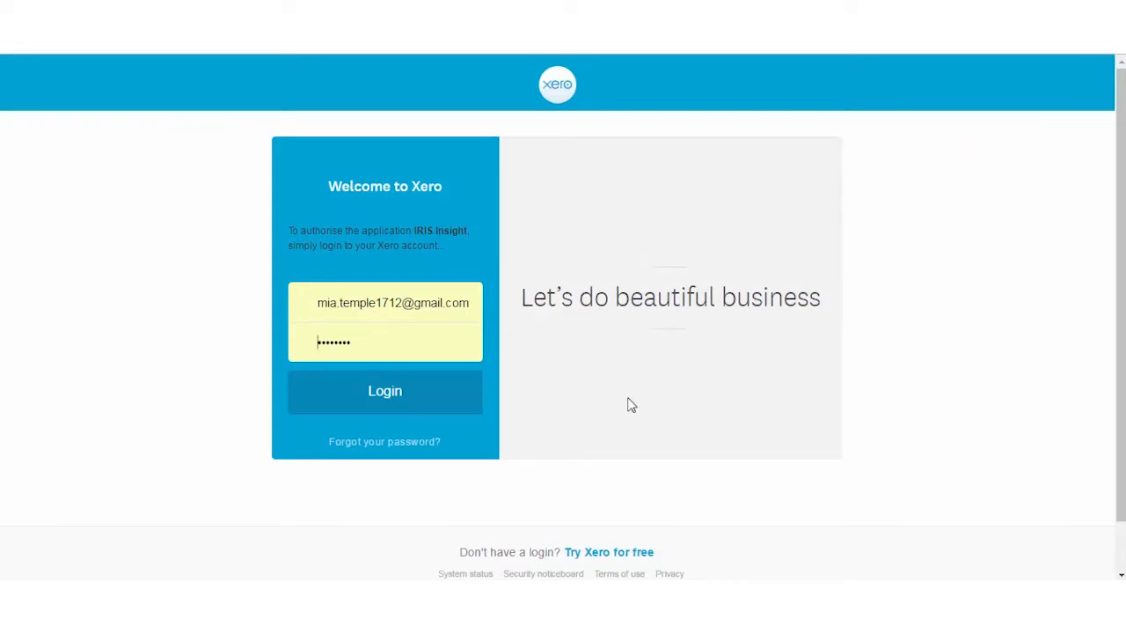
Log in to Xero with the prefilled credentials and allow IRIS Insight access to the organisation's data
{"action": "left_click", "coordinate": [414, 399]}
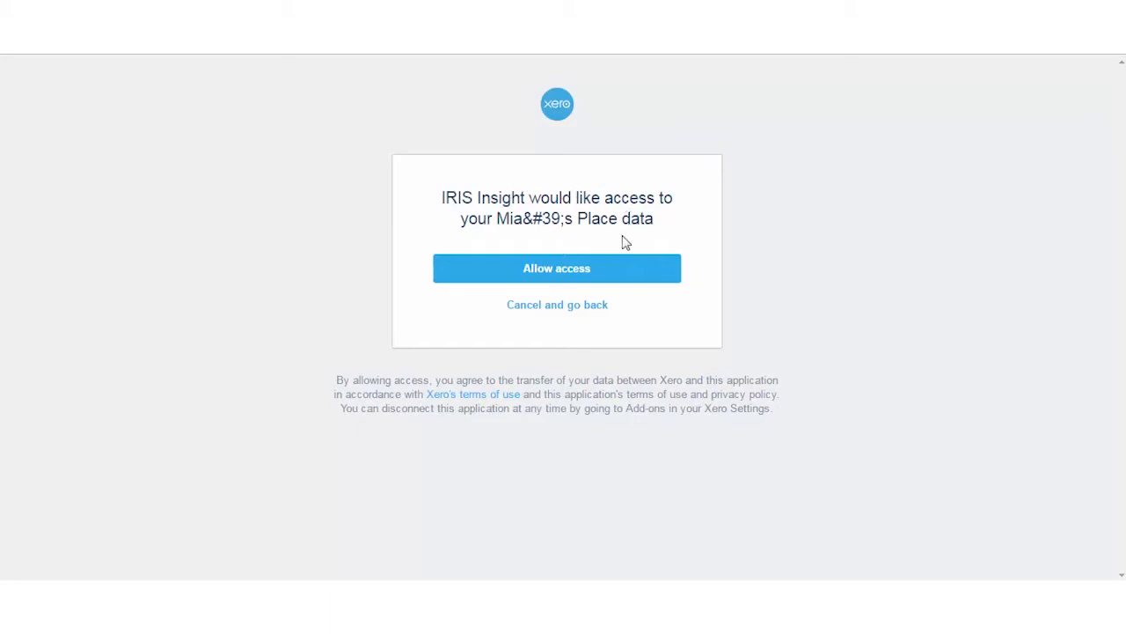
{"action": "left_click", "coordinate": [568, 275]}
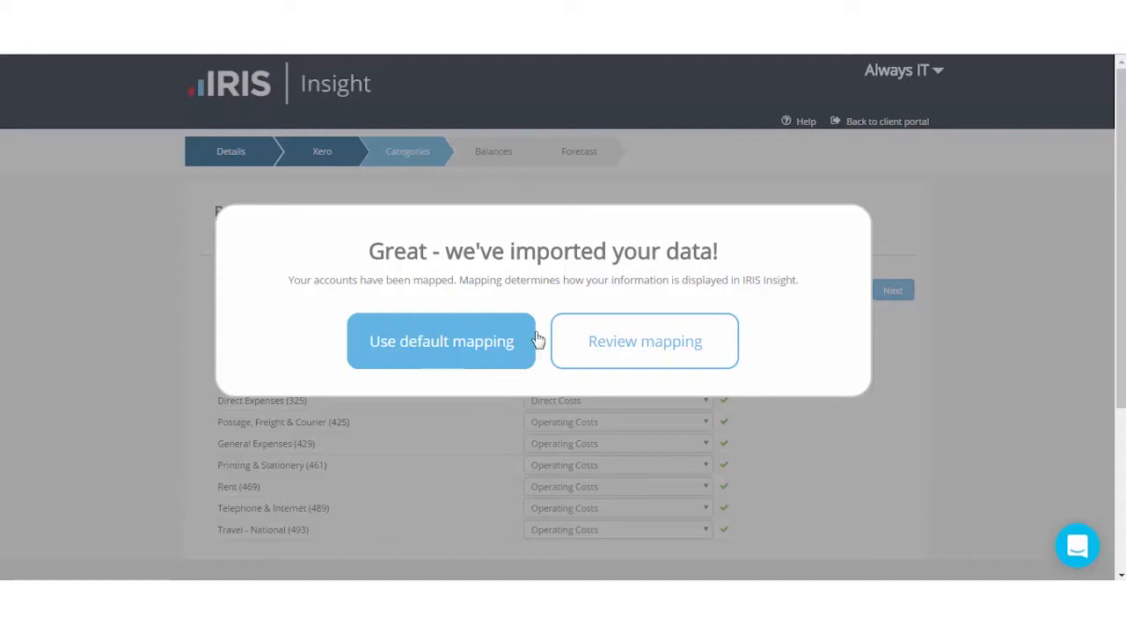
Review the account mapping, change Direct Wages (320) to the Direct Staff Costs category type, and proceed to the balances
{"action": "left_click", "coordinate": [656, 359]}
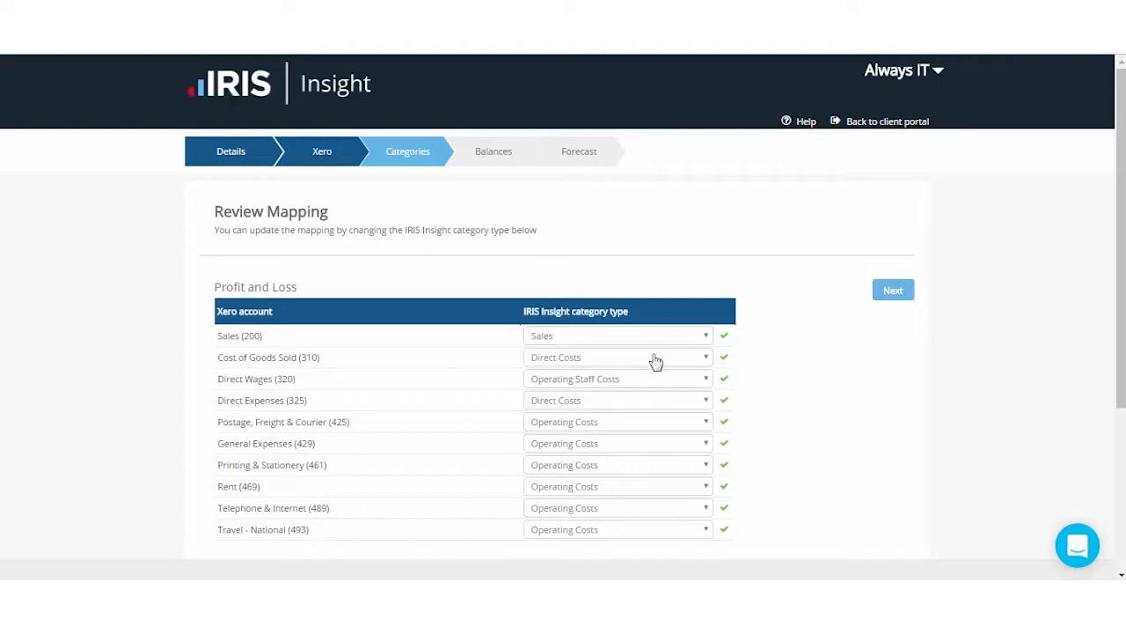
{"action": "left_click_drag", "start_coordinate": [1124, 214], "coordinate": [1123, 301]}
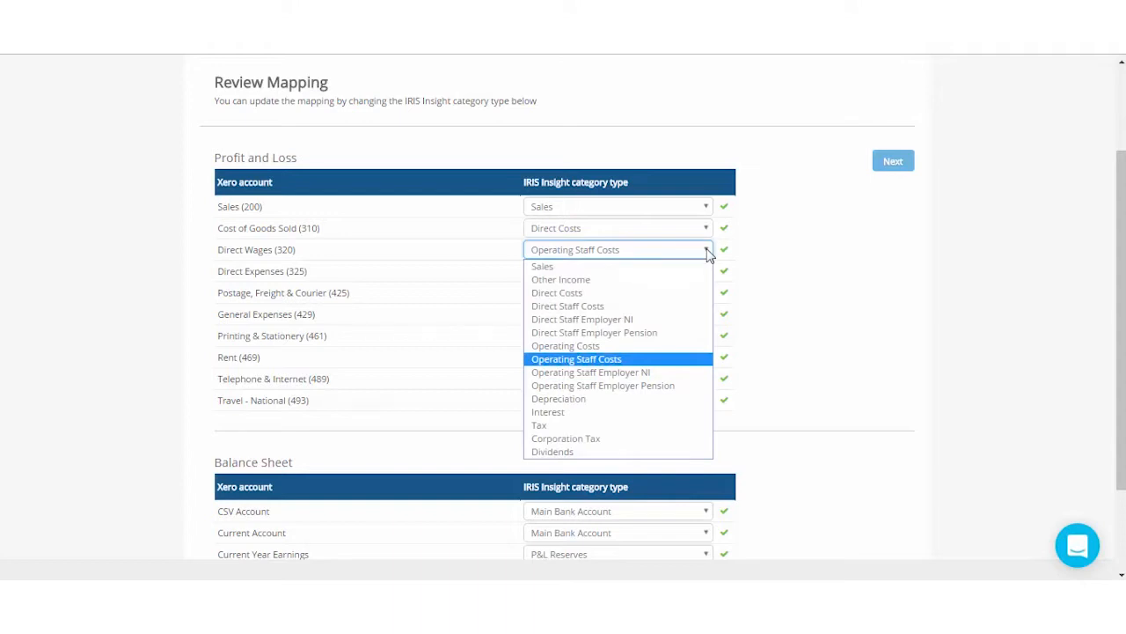
{"action": "left_click", "coordinate": [689, 306]}
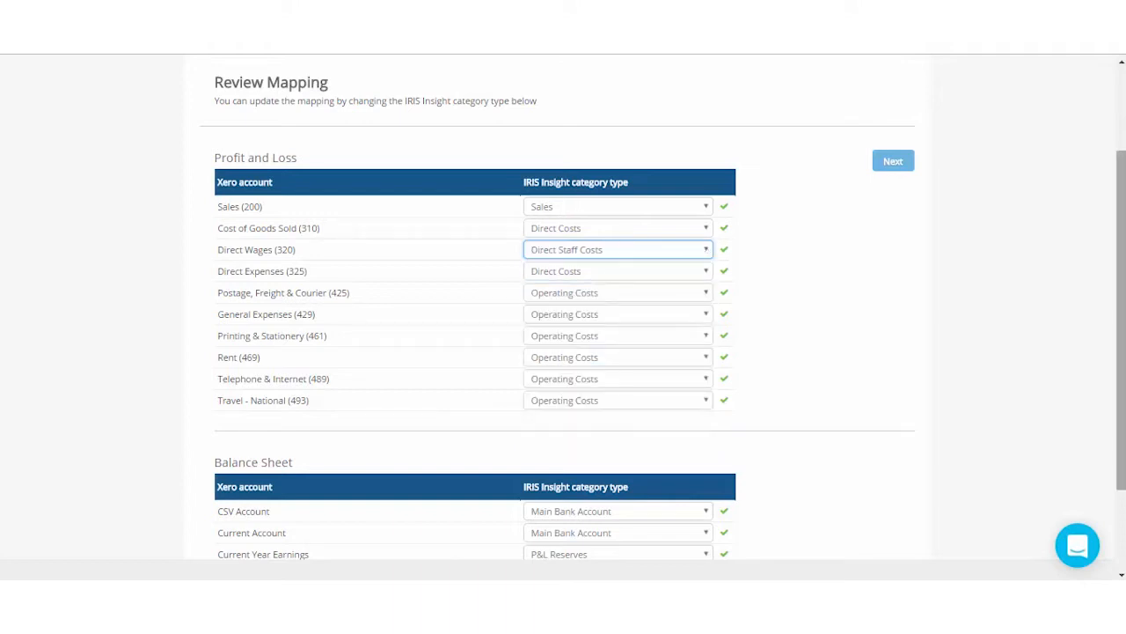
{"action": "left_click_drag", "start_coordinate": [1118, 308], "coordinate": [1115, 188]}
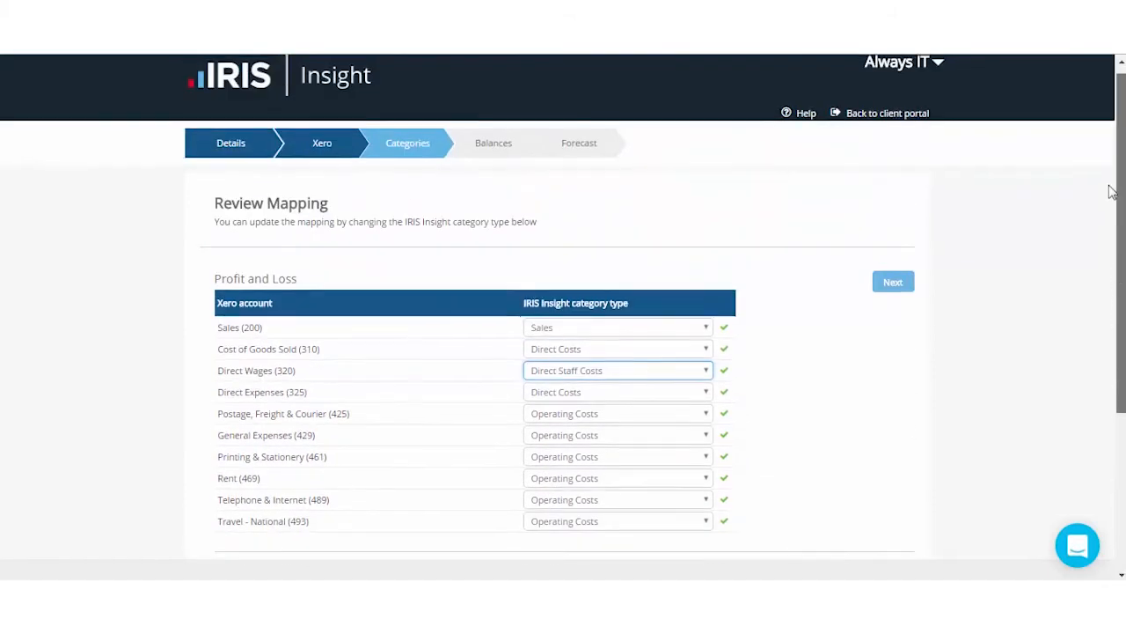
{"action": "left_click", "coordinate": [894, 282]}
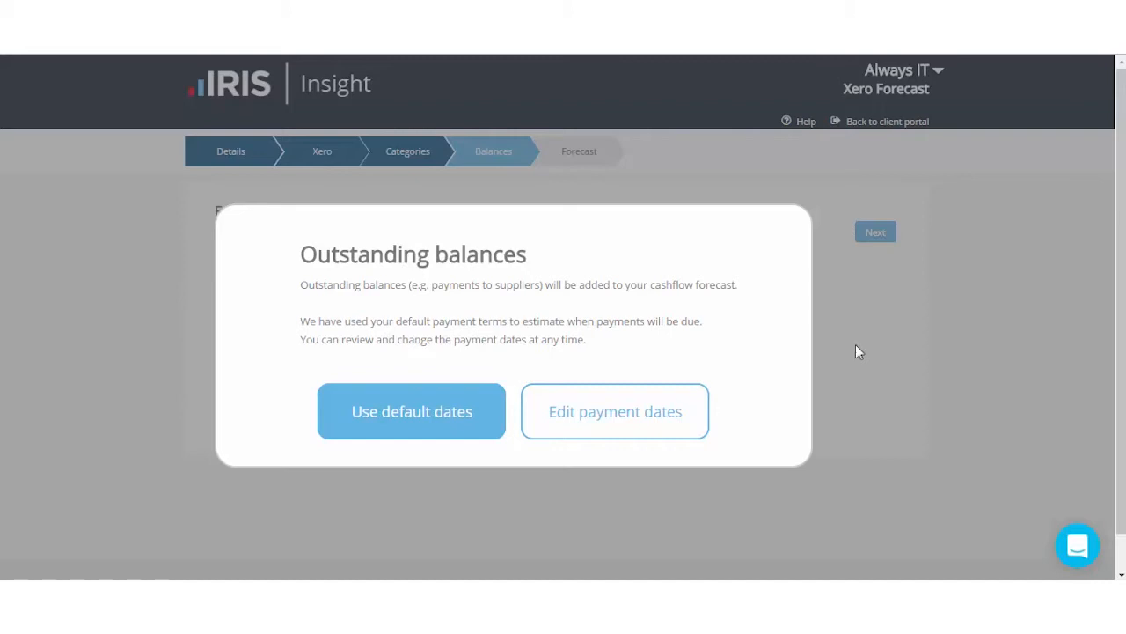
Choose to edit the payment dates of the outstanding balances and open the Trade Debtors payments
{"action": "left_click", "coordinate": [667, 420]}
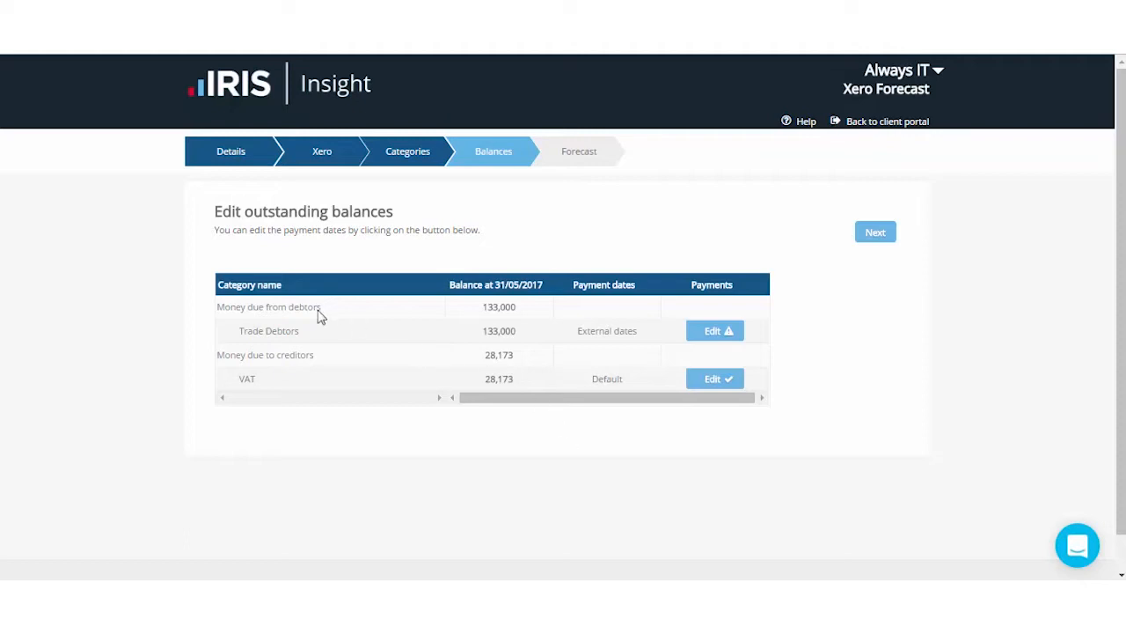
{"action": "left_click", "coordinate": [714, 332]}
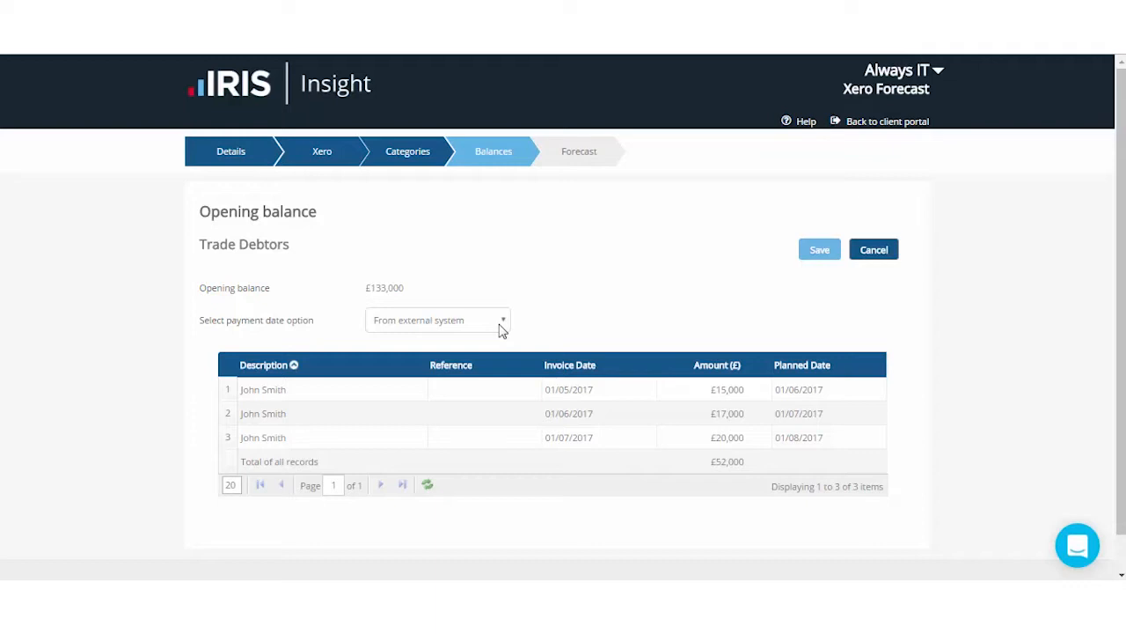
Try the Default dates, No payments expected and Enter planned dates options for the Trade Debtors opening balance
{"action": "left_click", "coordinate": [502, 328]}
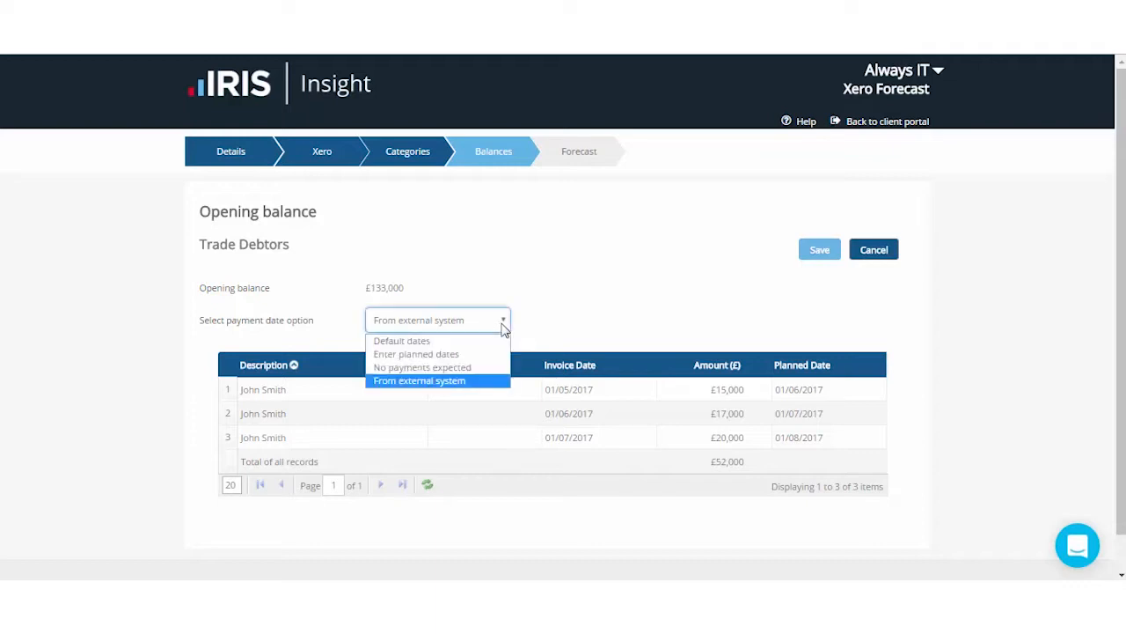
{"action": "left_click", "coordinate": [498, 341]}
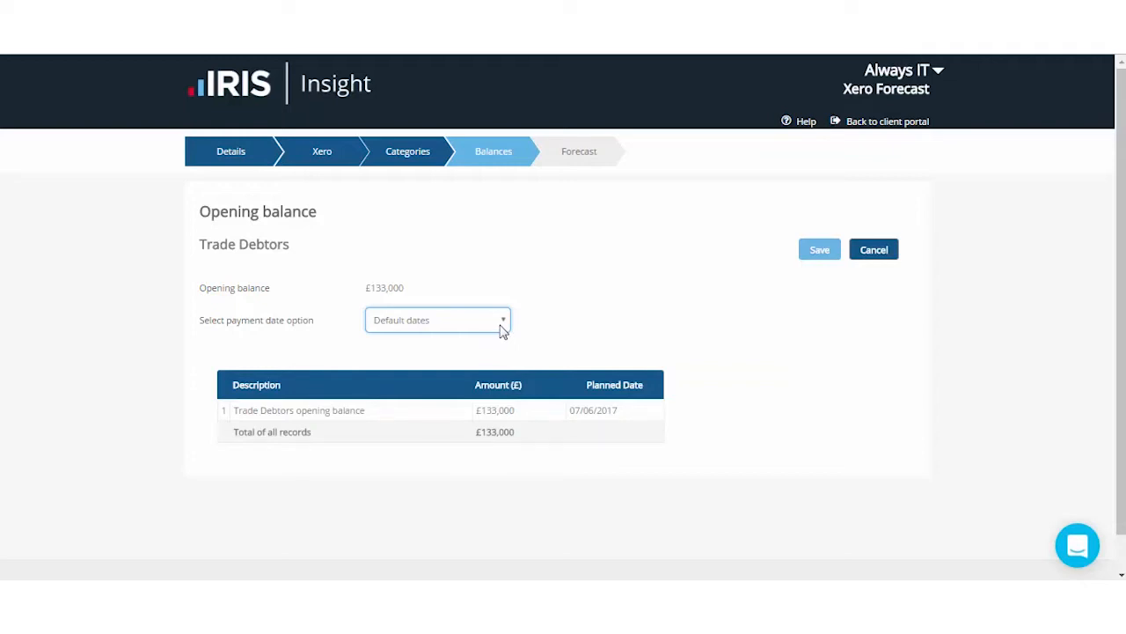
{"action": "left_click", "coordinate": [503, 326]}
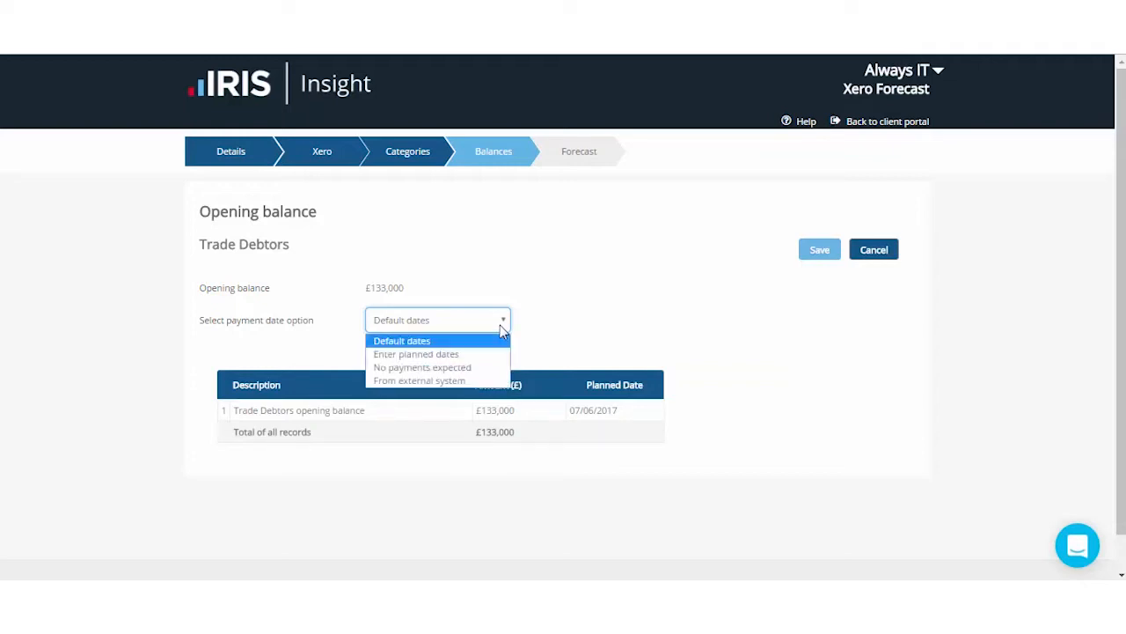
{"action": "left_click", "coordinate": [491, 368]}
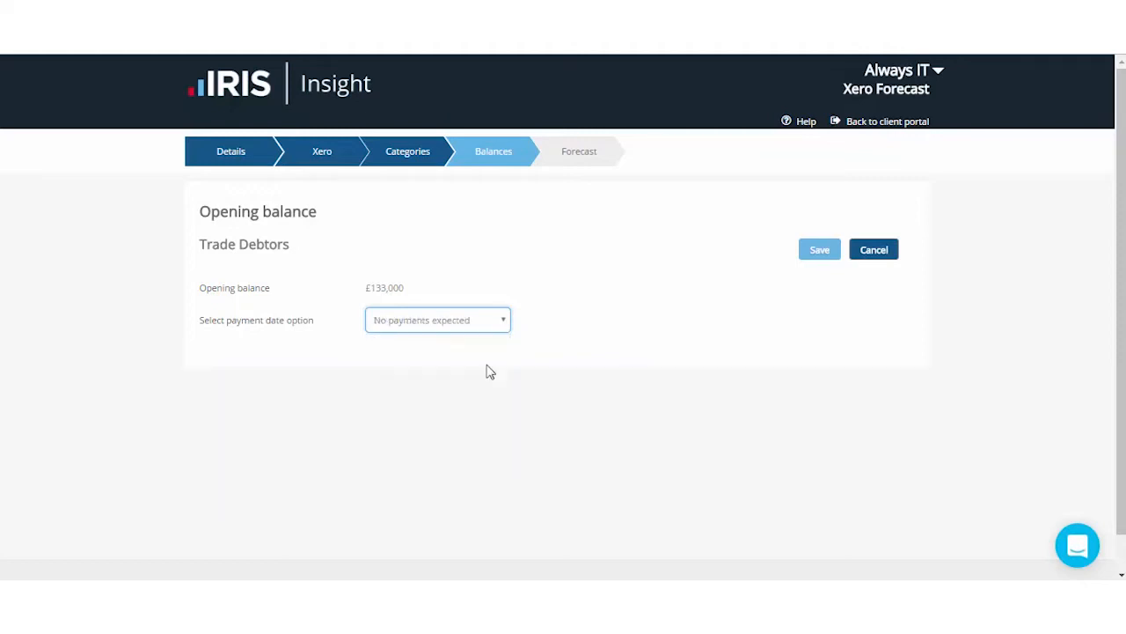
{"action": "left_click", "coordinate": [502, 323]}
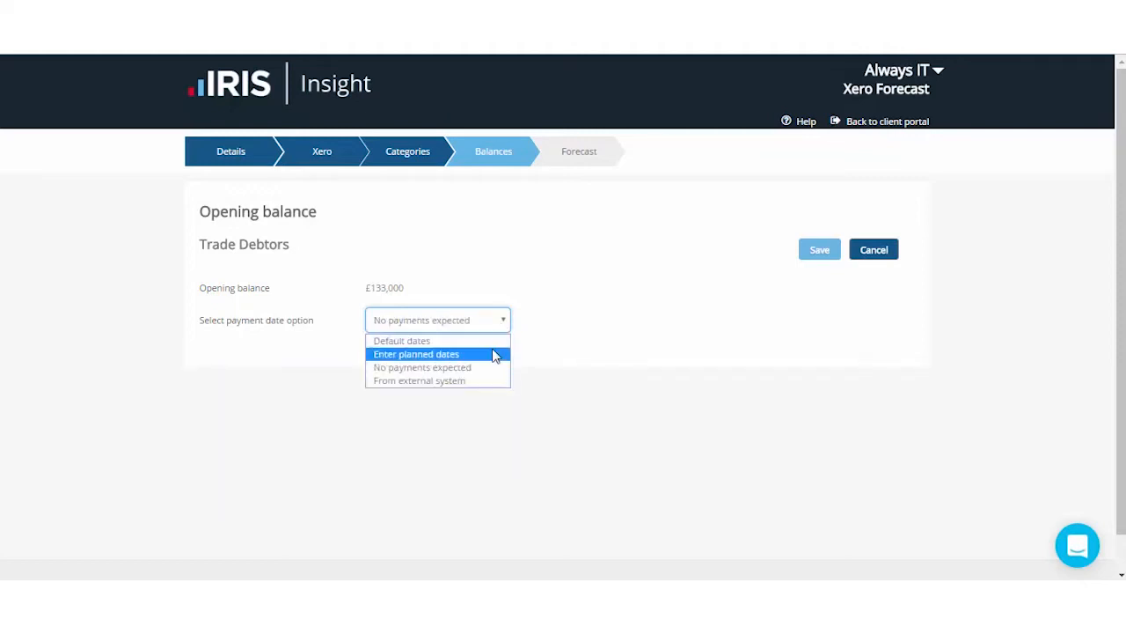
{"action": "left_click", "coordinate": [493, 354]}
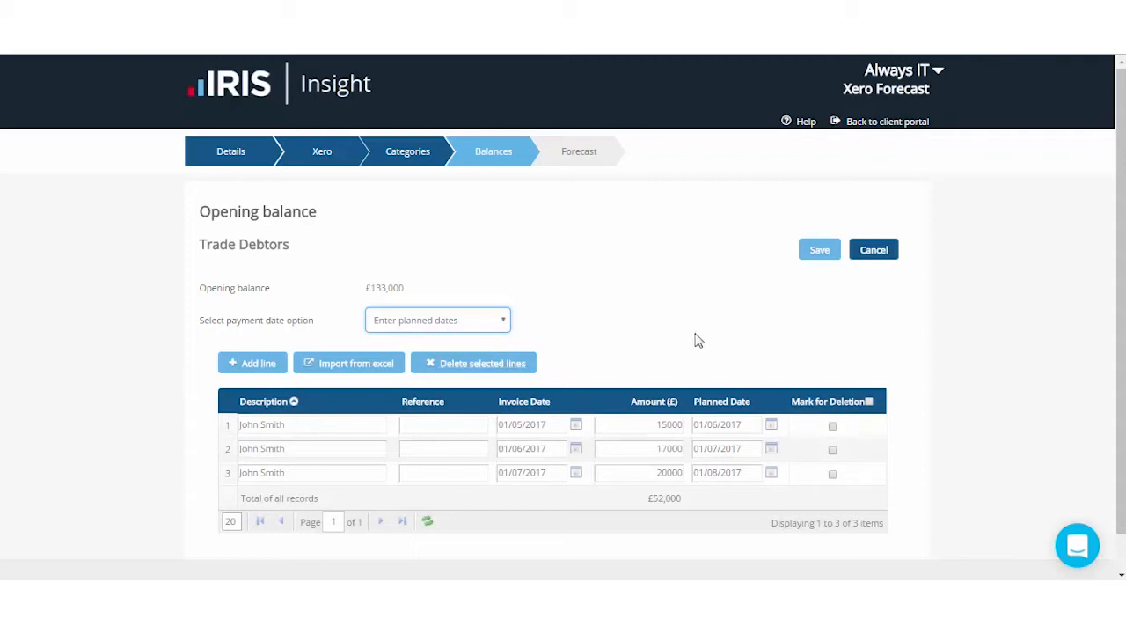
{"action": "scroll", "coordinate": [1119, 317], "scroll_direction": "down", "scroll_amount": 1}
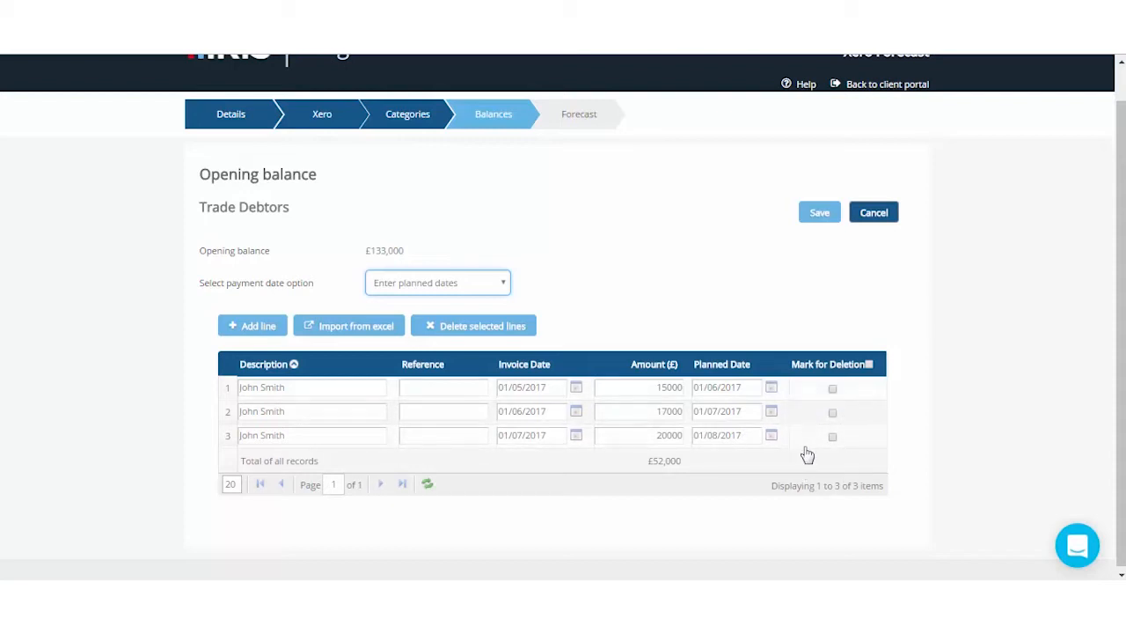
Set the Trade Debtors payment dates to From external system, save, and proceed to the forecast assumptions
{"action": "left_click", "coordinate": [491, 285]}
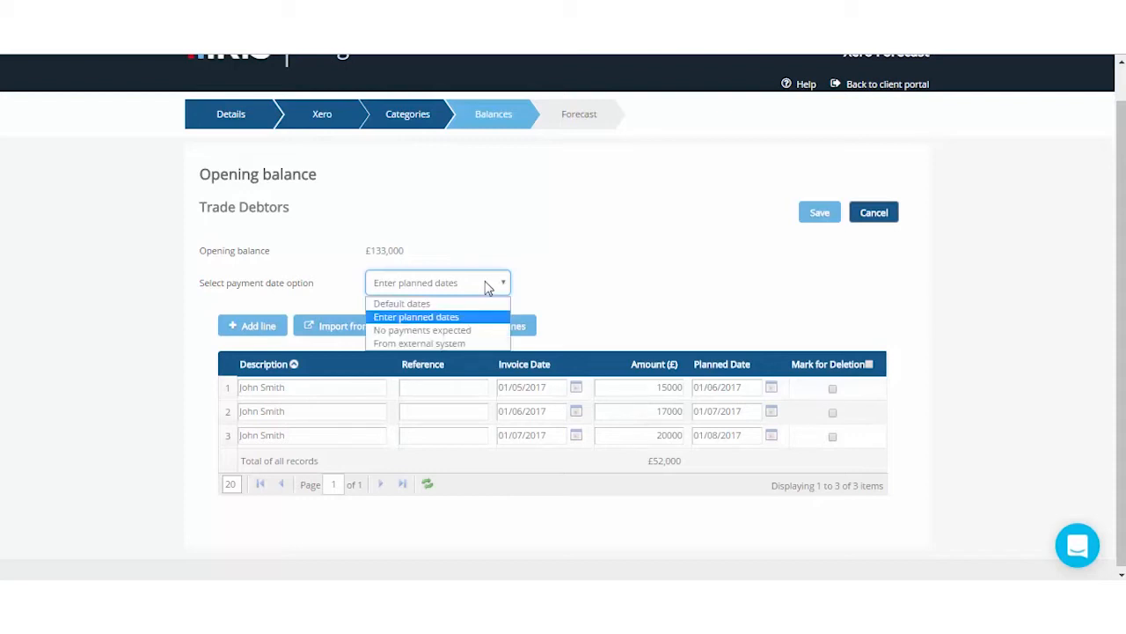
{"action": "left_click", "coordinate": [473, 344]}
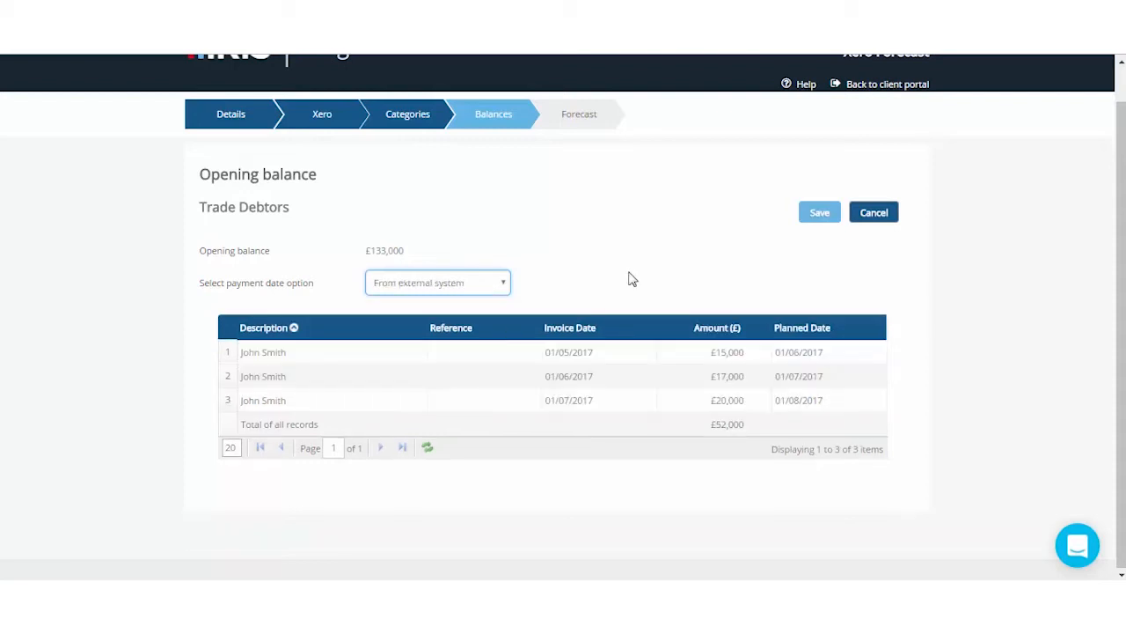
{"action": "left_click", "coordinate": [819, 214]}
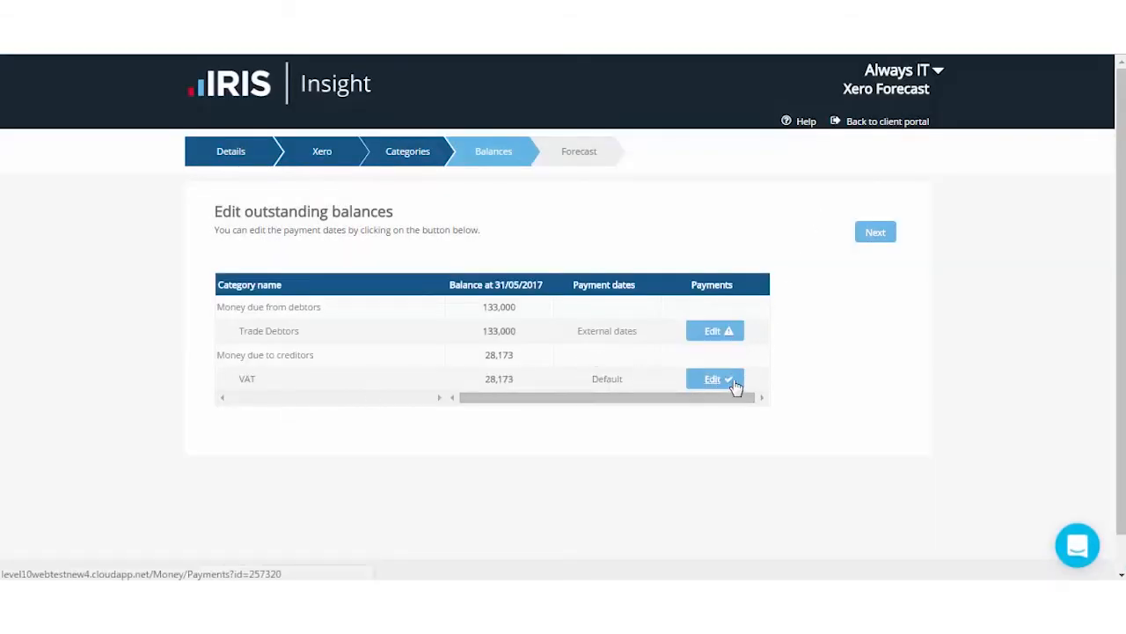
{"action": "left_click", "coordinate": [876, 236]}
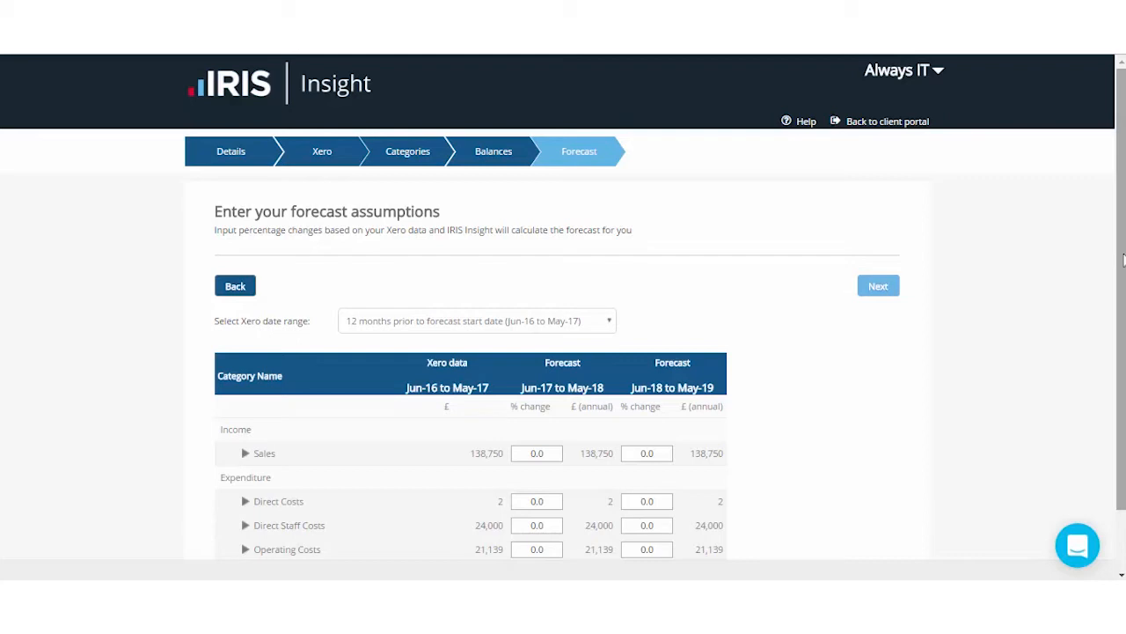
Keep the Xero date range of 12 prior months, and set the Sales change to 20% for Jun-17 to May-18 and 30% for Jun-18 to May-19
{"action": "left_click", "coordinate": [473, 327]}
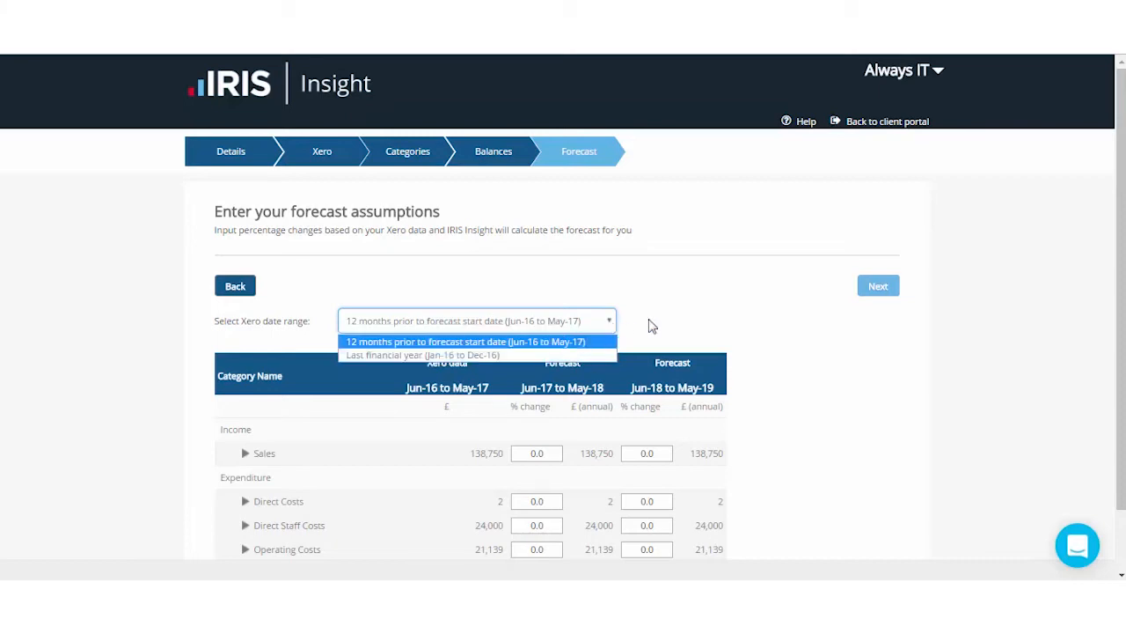
{"action": "left_click", "coordinate": [651, 319]}
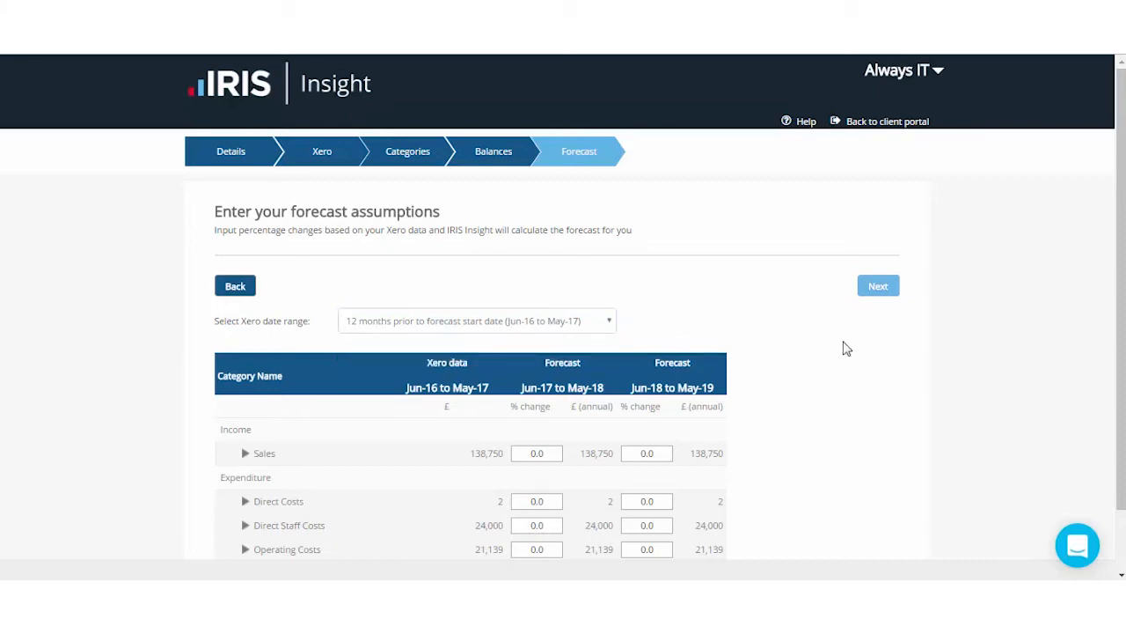
{"action": "left_click_drag", "start_coordinate": [1125, 339], "coordinate": [1124, 401]}
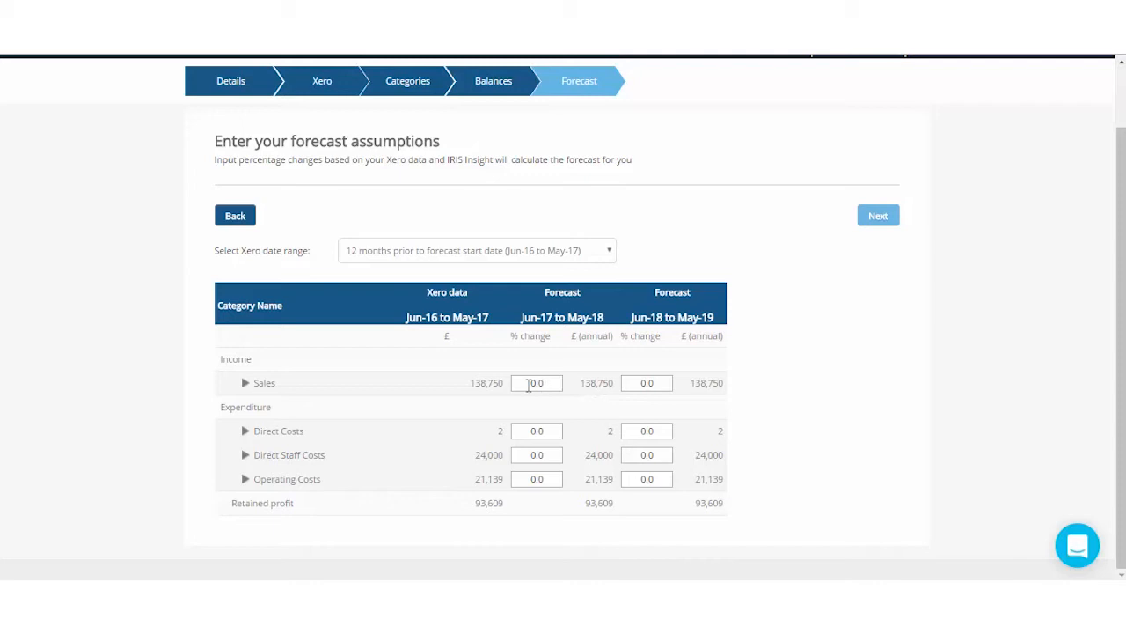
{"action": "left_click_drag", "start_coordinate": [525, 384], "coordinate": [554, 387]}
{"action": "type", "text": "20"}
{"action": "key", "text": "Tab"}
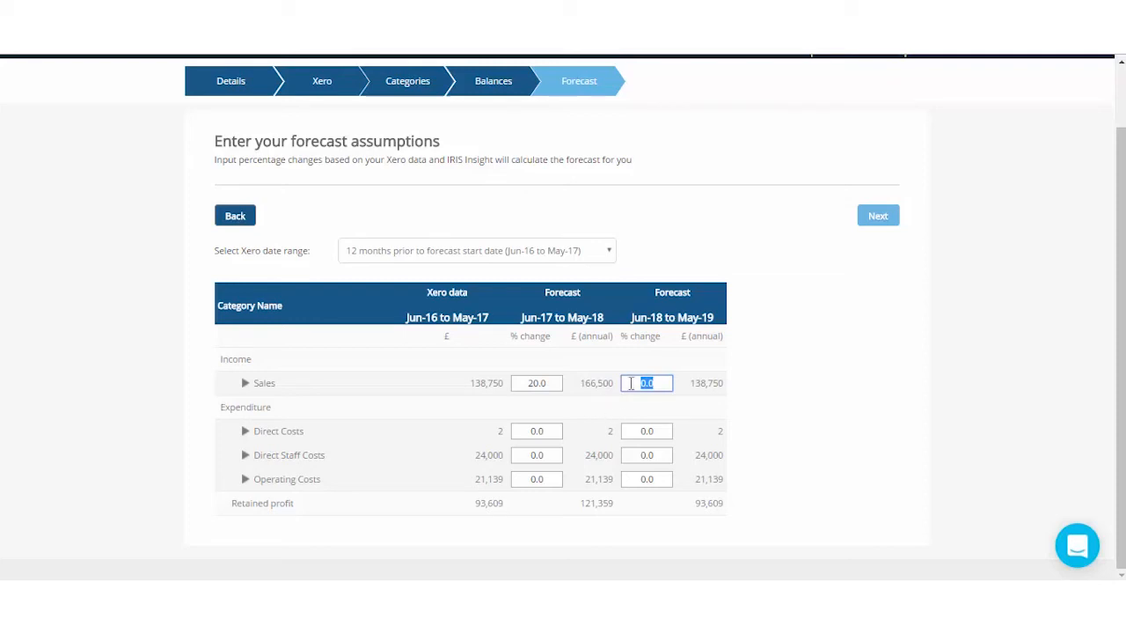
{"action": "type", "text": "30"}
{"action": "key", "text": "Tab"}
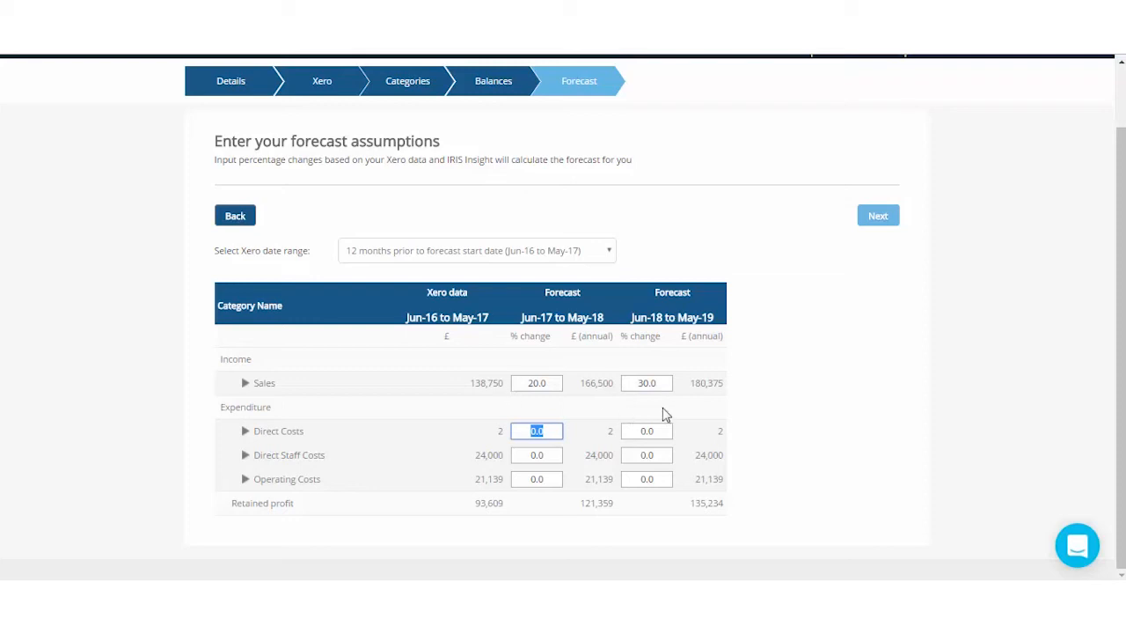
Expand the Sales category to examine its account-level figures, and collapse it again
{"action": "left_click", "coordinate": [246, 387]}
{"action": "left_click", "coordinate": [246, 386]}
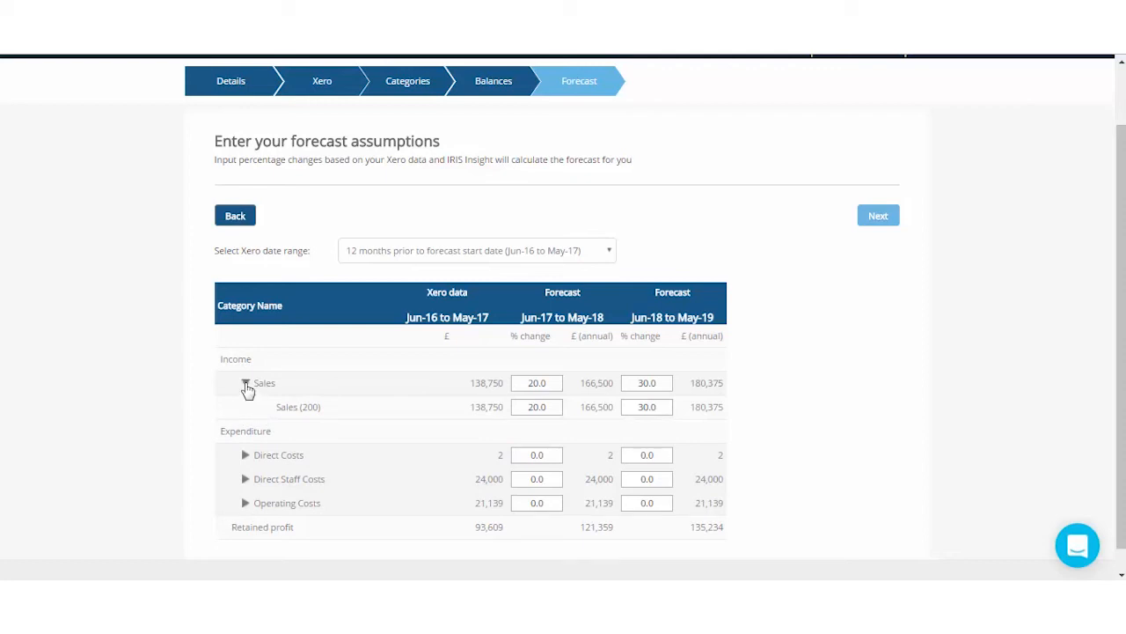
{"action": "left_click", "coordinate": [246, 385]}
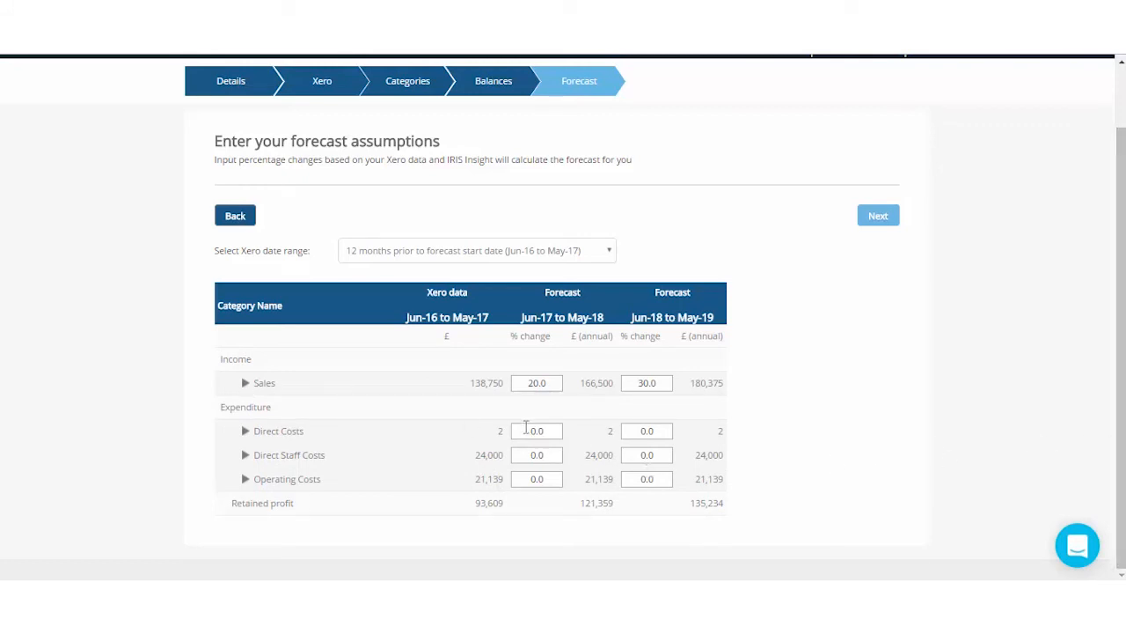
Set the Direct Costs and Direct Staff Costs changes to 5% for both Jun-17 to May-18 and Jun-18 to May-19
{"action": "left_click_drag", "start_coordinate": [526, 430], "coordinate": [561, 433]}
{"action": "type", "text": "5"}
{"action": "key", "text": "Tab"}
{"action": "type", "text": "5"}
{"action": "left_click", "coordinate": [539, 456]}
{"action": "double_click", "coordinate": [539, 456]}
{"action": "type", "text": "5"}
{"action": "key", "text": "Tab"}
{"action": "type", "text": "5"}
{"action": "key", "text": "Tab"}
Set the Operating Costs change to 5% for both forecast years
{"action": "type", "text": "4"}
{"action": "key", "text": "Tab"}
{"action": "type", "text": "5"}
{"action": "key", "text": "Tab"}
Expand the Operating Costs category and set the General Expenses (429) change to 10% for both forecast years
{"action": "left_click", "coordinate": [244, 478]}
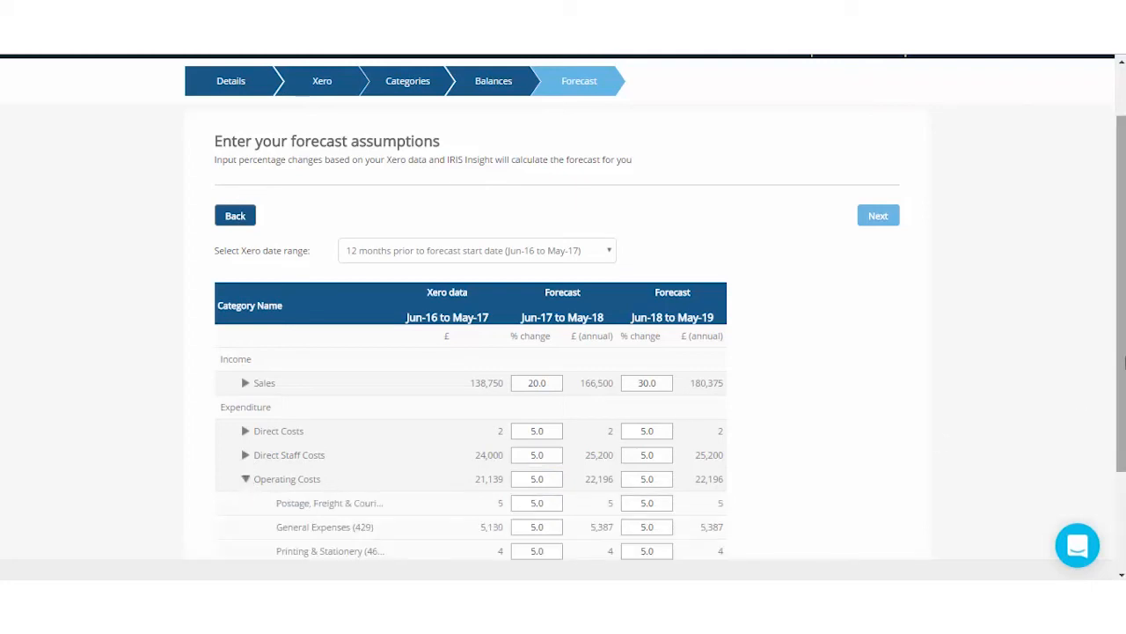
{"action": "left_click_drag", "start_coordinate": [1122, 401], "coordinate": [1119, 499]}
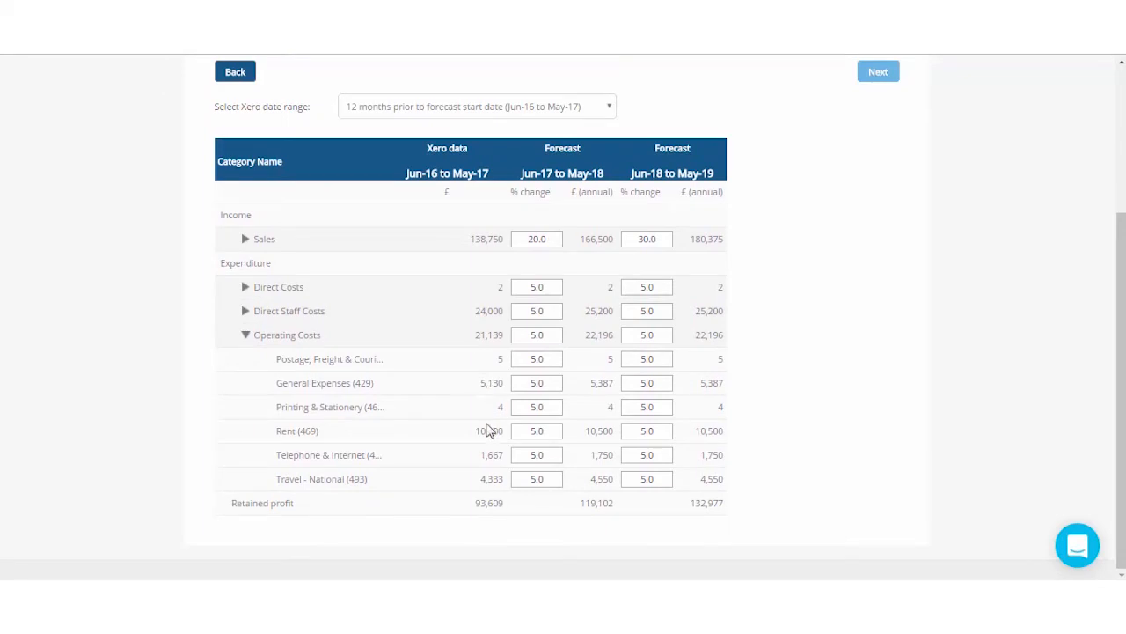
{"action": "left_click_drag", "start_coordinate": [525, 383], "coordinate": [559, 382]}
{"action": "type", "text": "10"}
{"action": "key", "text": "Tab"}
{"action": "type", "text": "10"}
{"action": "key", "text": "Tab"}
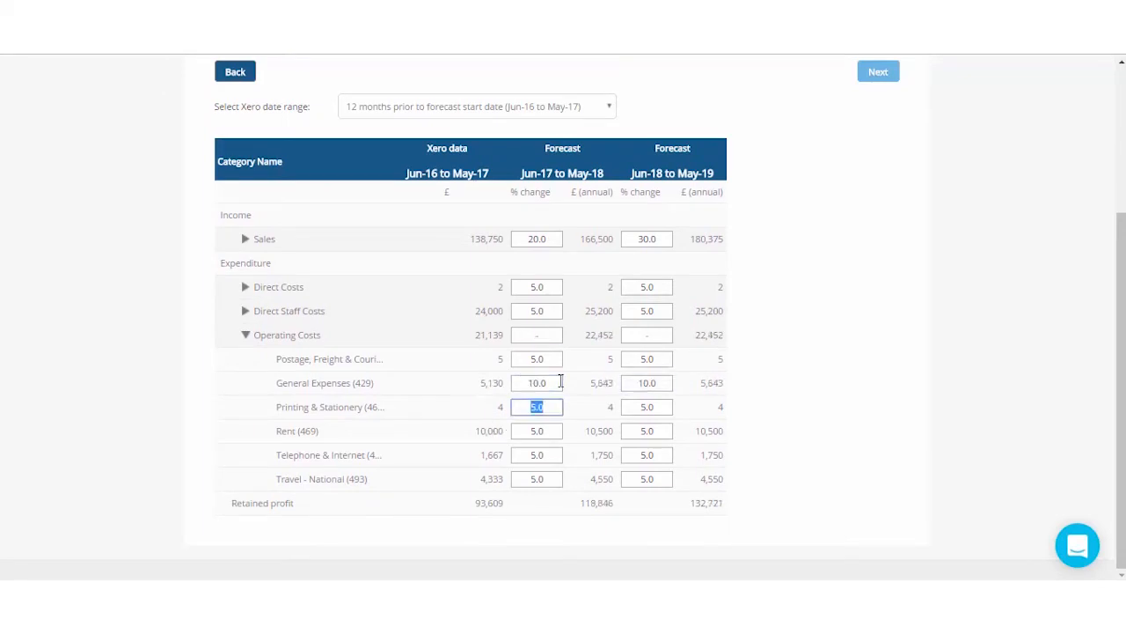
Set the Telephone & Internet change within Operating Costs to 10% for both forecast years
{"action": "left_click_drag", "start_coordinate": [526, 452], "coordinate": [559, 454]}
{"action": "type", "text": "10"}
{"action": "key", "text": "Tab"}
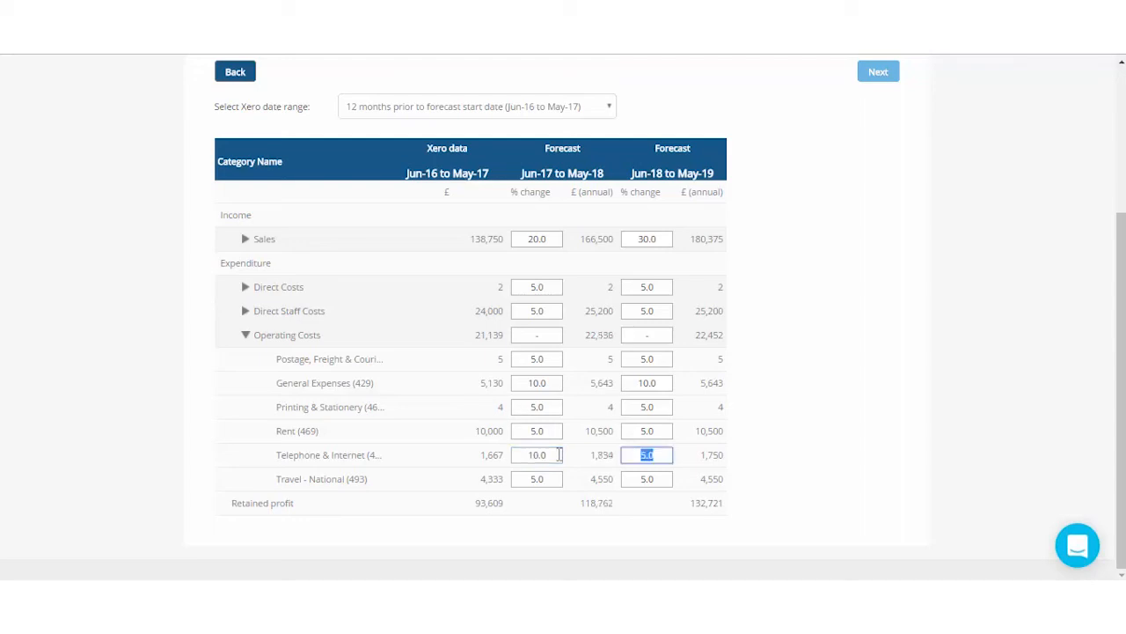
{"action": "type", "text": "10"}
{"action": "key", "text": "Tab"}
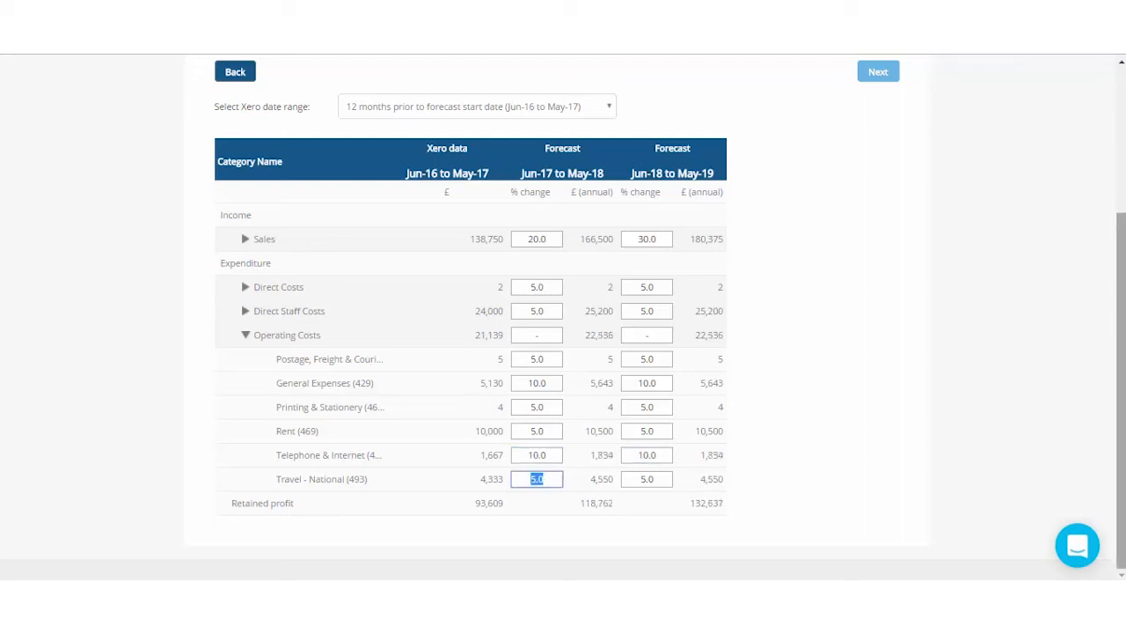
Submit the assumptions to complete the forecast, and choose to review the profit forecast
{"action": "scroll", "coordinate": [1124, 400], "scroll_direction": "up", "scroll_amount": 1}
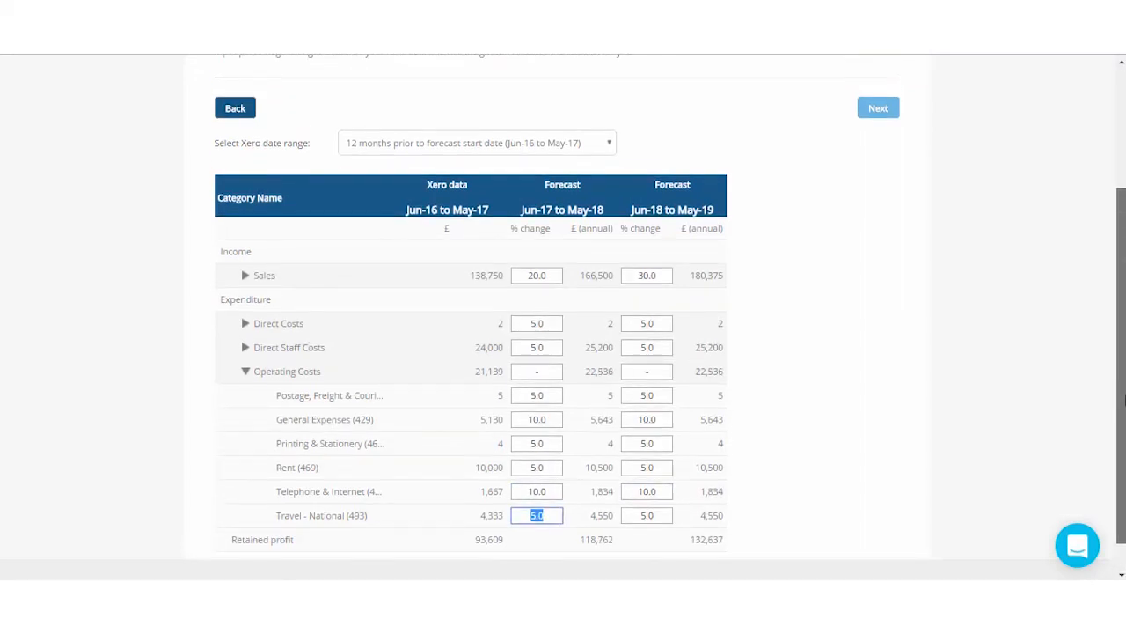
{"action": "left_click_drag", "start_coordinate": [1125, 401], "coordinate": [1124, 311]}
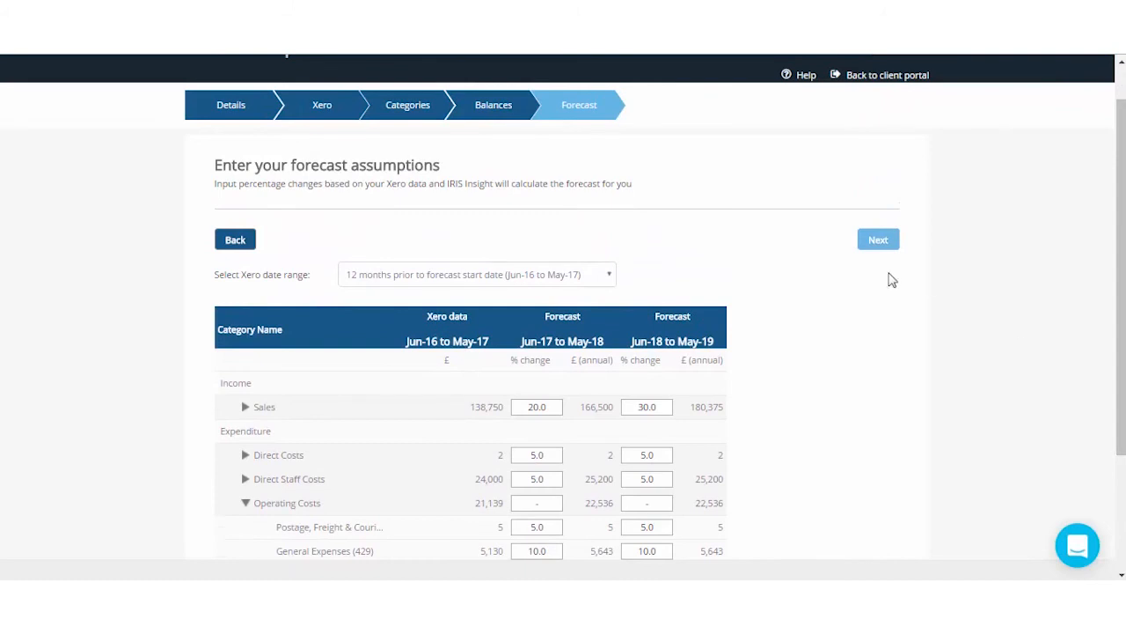
{"action": "left_click", "coordinate": [878, 241]}
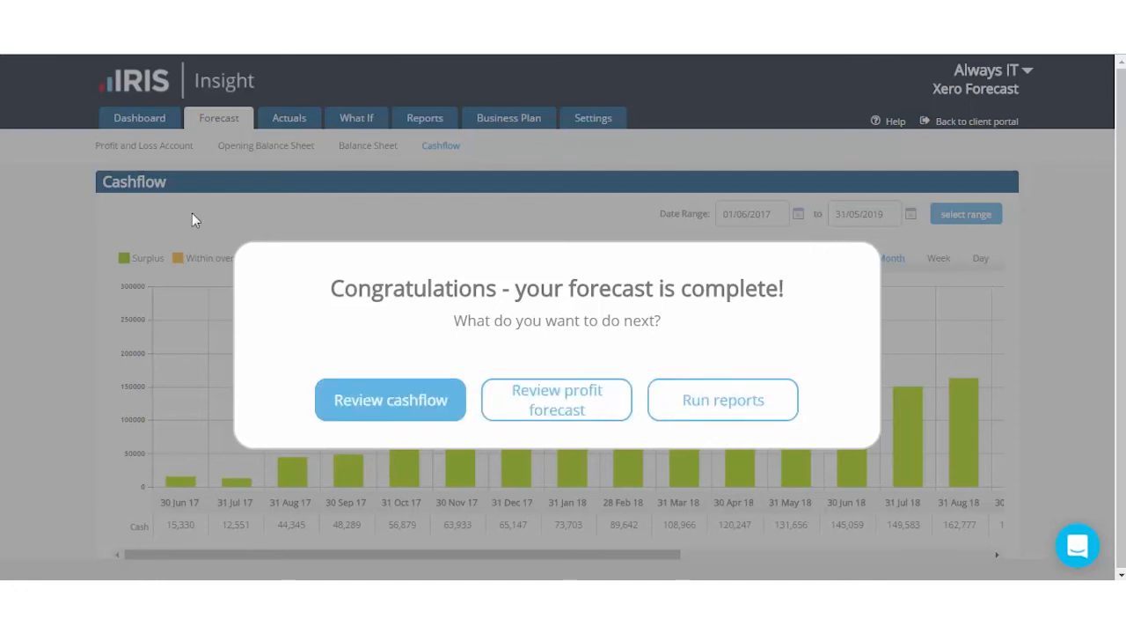
{"action": "left_click", "coordinate": [528, 408]}
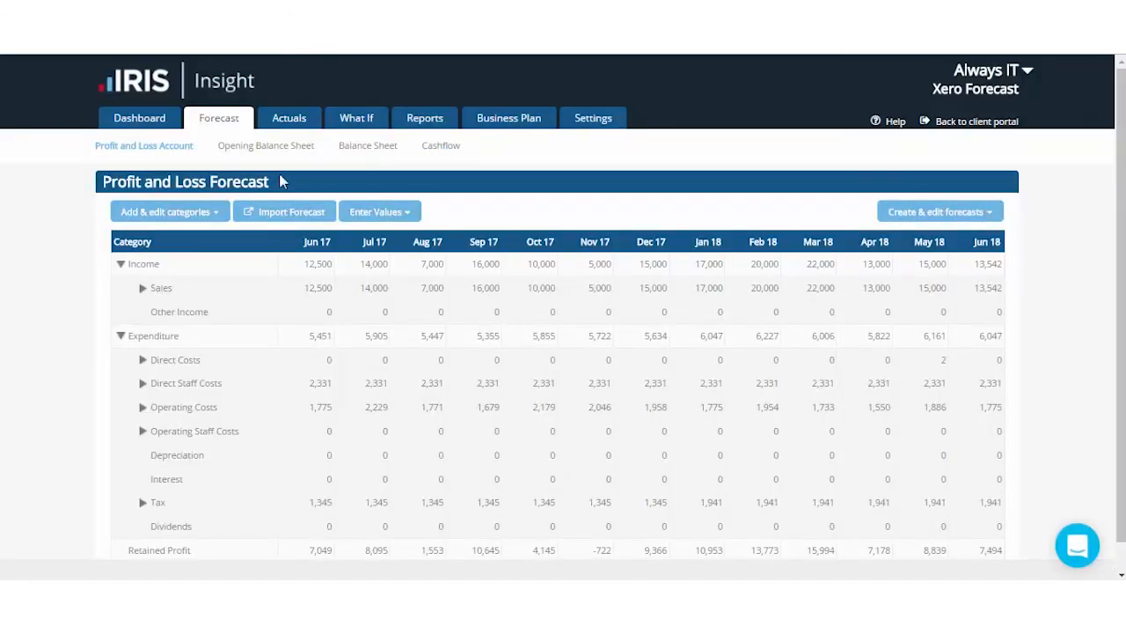
View the Actuals profit and loss account with the Sales category expanded to account level, and open the Dashboard
{"action": "left_click", "coordinate": [292, 120]}
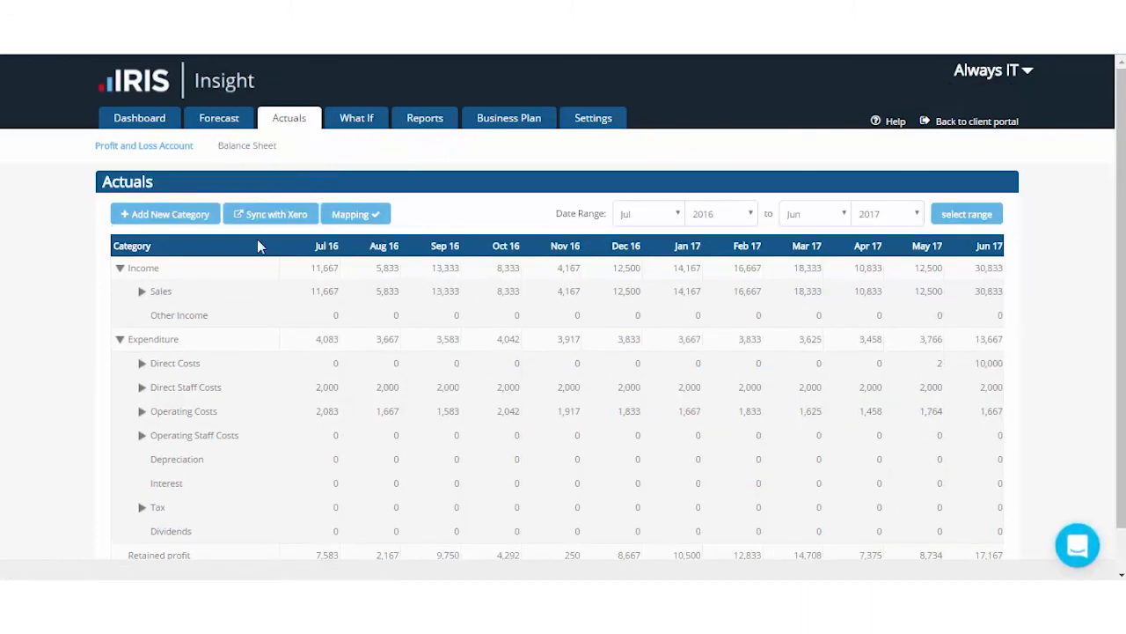
{"action": "left_click", "coordinate": [142, 292]}
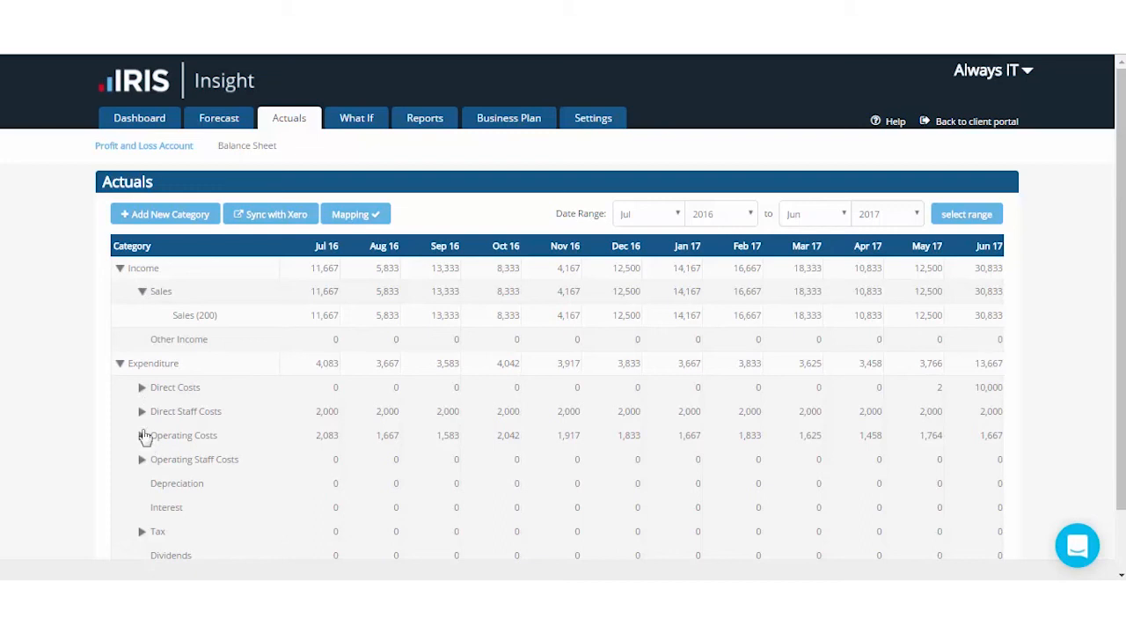
{"action": "left_click", "coordinate": [126, 118]}
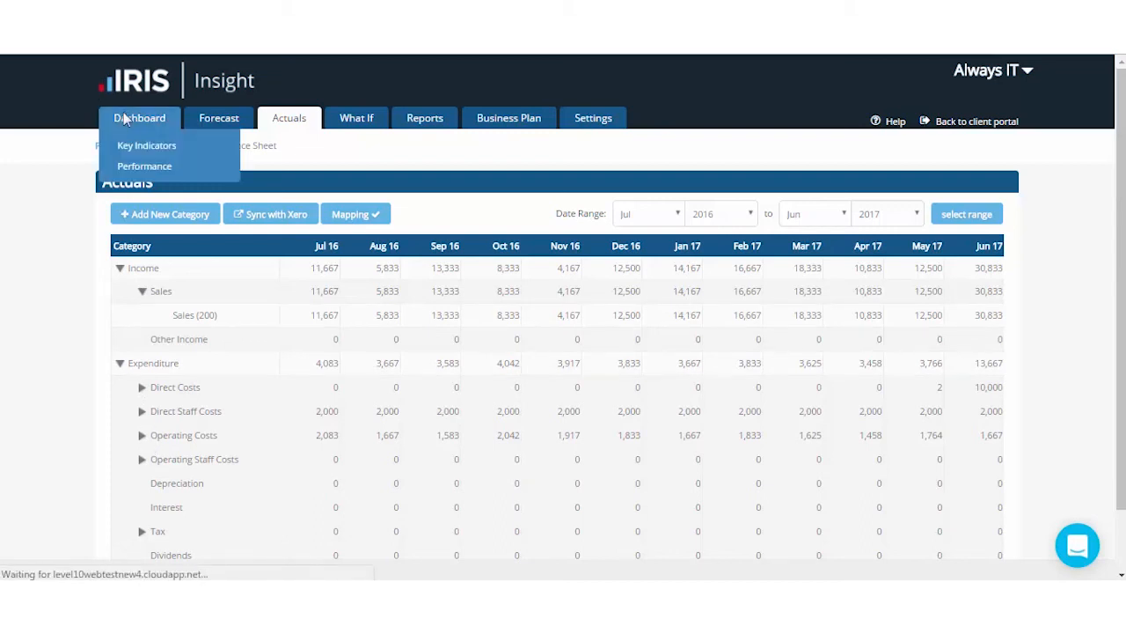